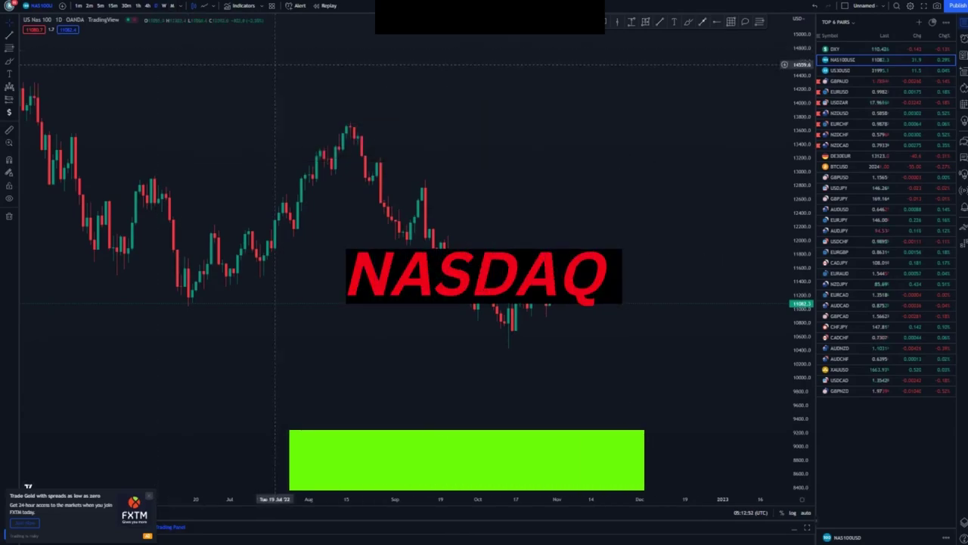
Step: Draw a descending channel on the daily chart with trend lines over the highs since mid-August and under the lows
left_click(353, 117)
key("Escape")
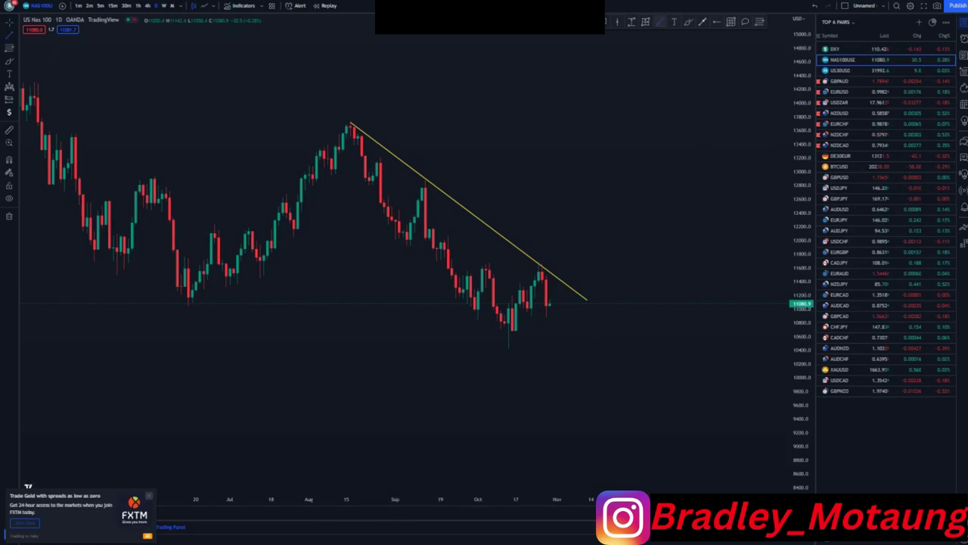
left_click(305, 186)
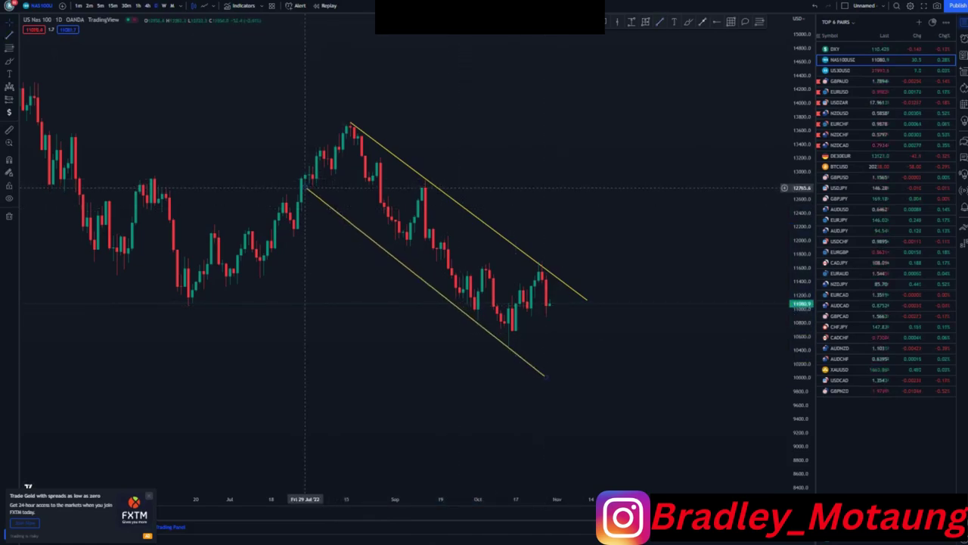
left_click_drag(305, 188, 305, 190)
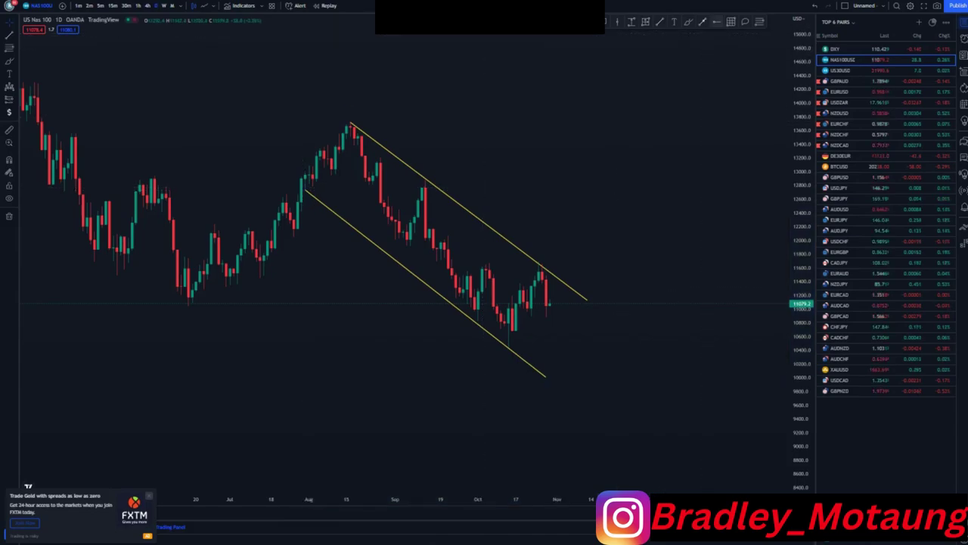
Step: Mark the early October high at about 11,650 and the mid-October low at about 10,430 with horizontal rays
left_click(489, 265)
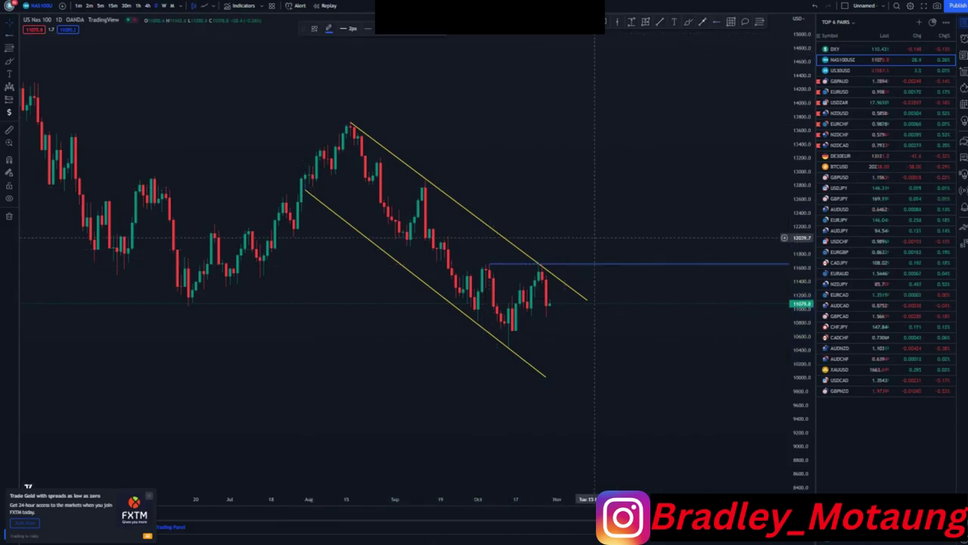
left_click(535, 255)
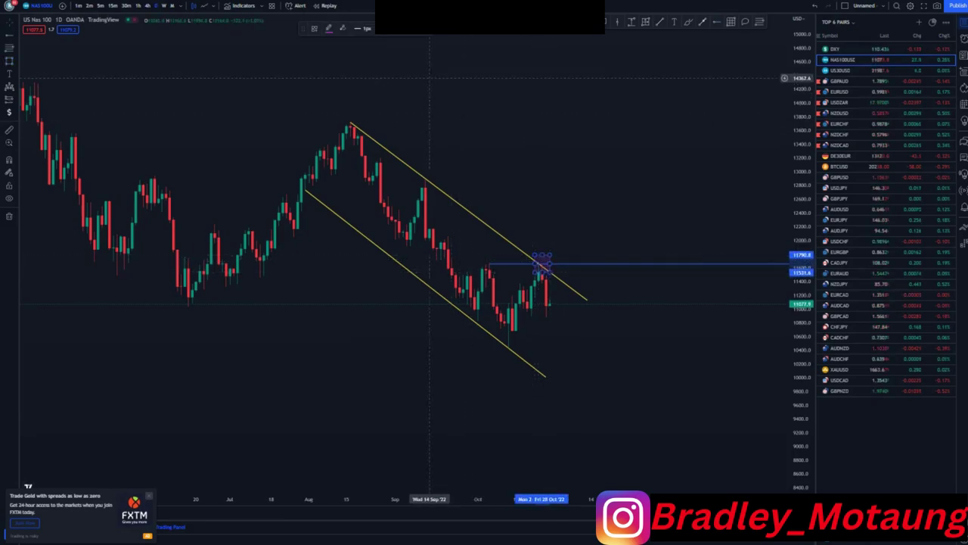
left_click(413, 29)
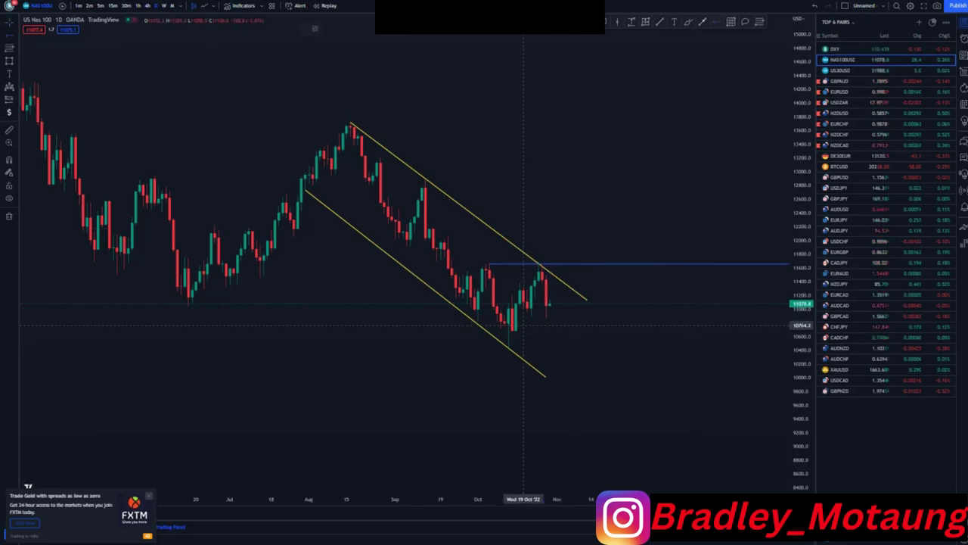
left_click(508, 346)
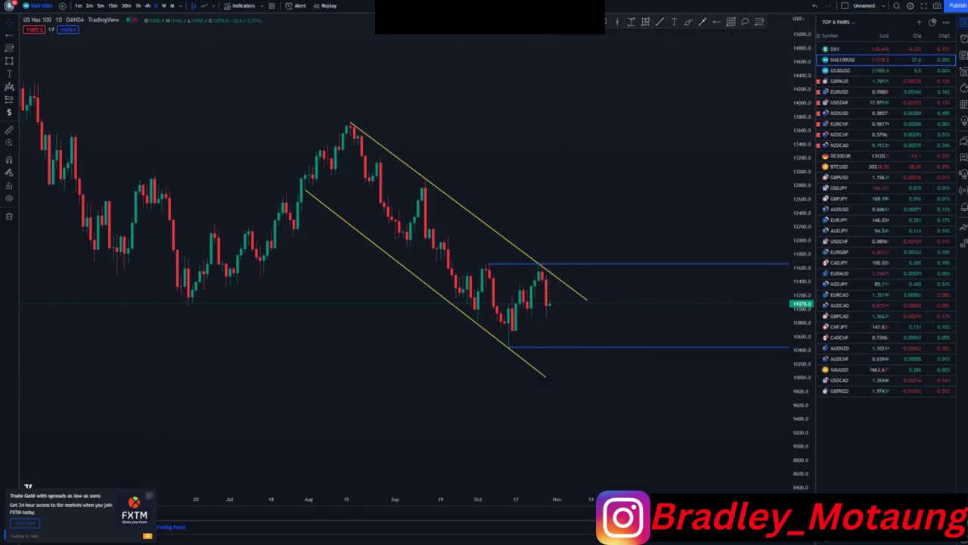
Step: Switch to the 4-hour timeframe and raise the end of the upper channel line to about 11,160 to fit the highs
left_click(147, 6)
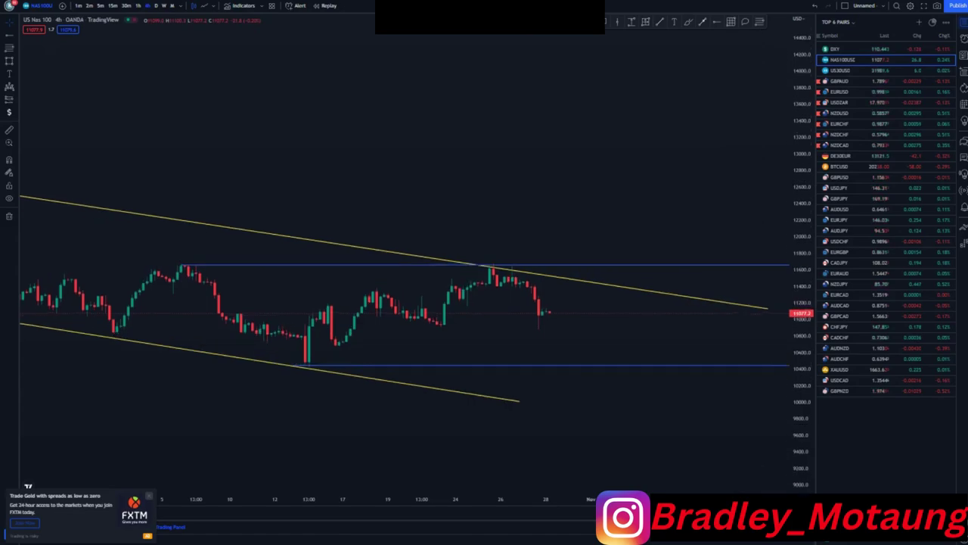
scroll(569, 307, "down", 5)
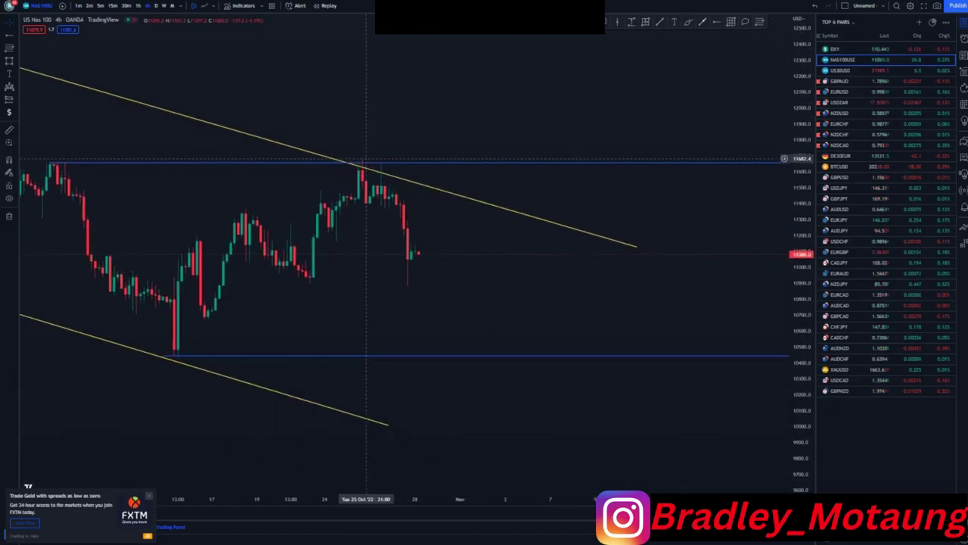
scroll(590, 302, "down", 2)
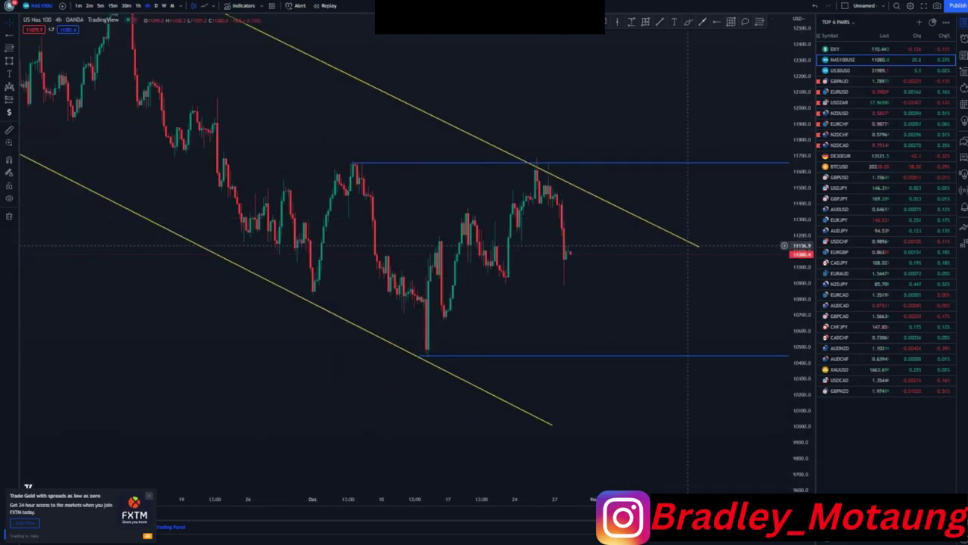
left_click_drag(699, 246, 707, 241)
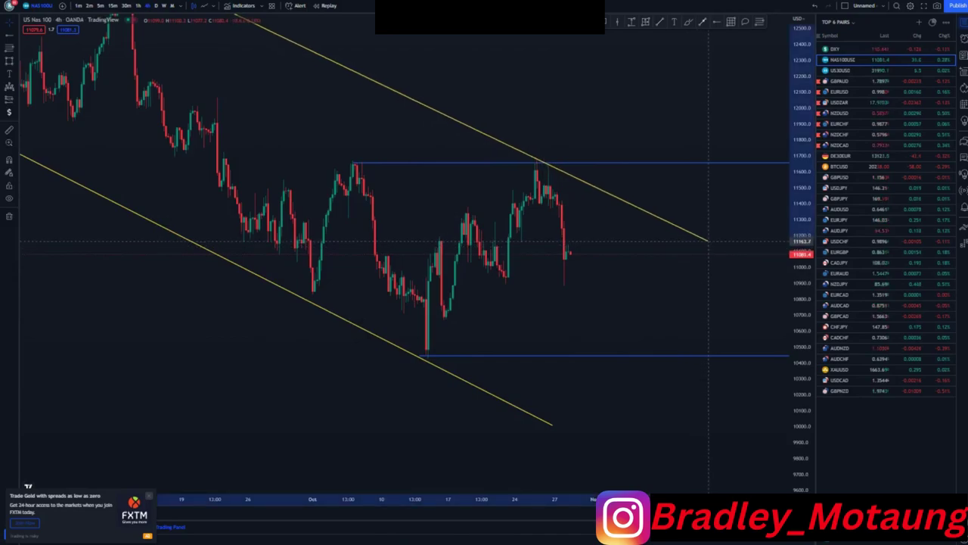
left_click(706, 268)
Step: Draw two rising trend lines, one under the lows from the 13 October low and one over the highs to the late October peak
left_click_drag(802, 279, 802, 306)
left_click_drag(426, 347, 428, 349)
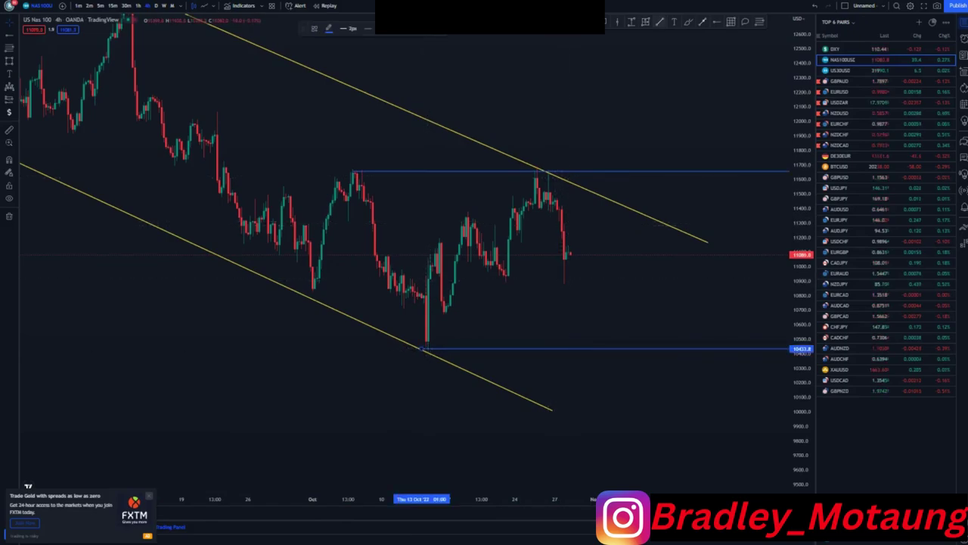
left_click(659, 22)
mouse_move(427, 347)
left_mouse_down()
mouse_move(519, 287)
mouse_move(560, 239)
left_mouse_up()
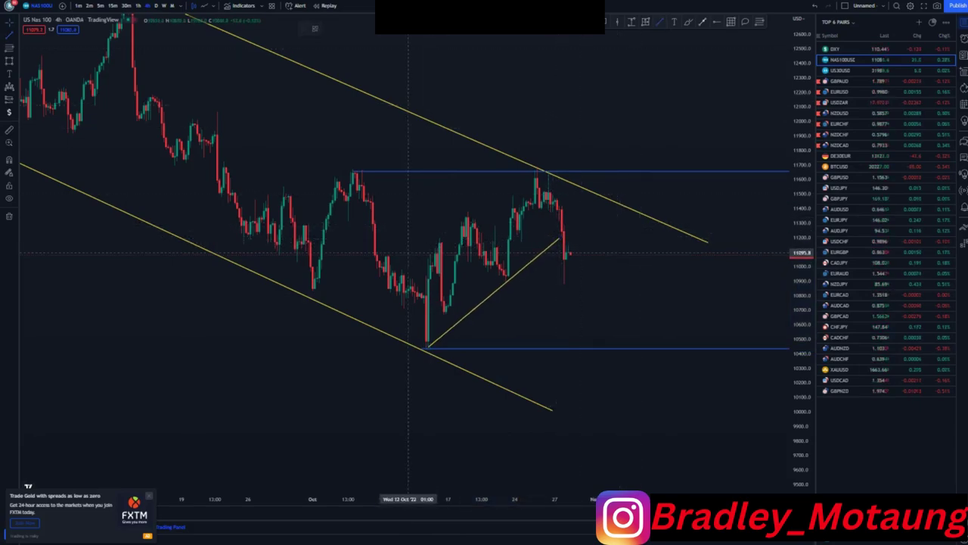
left_click_drag(387, 255, 548, 164)
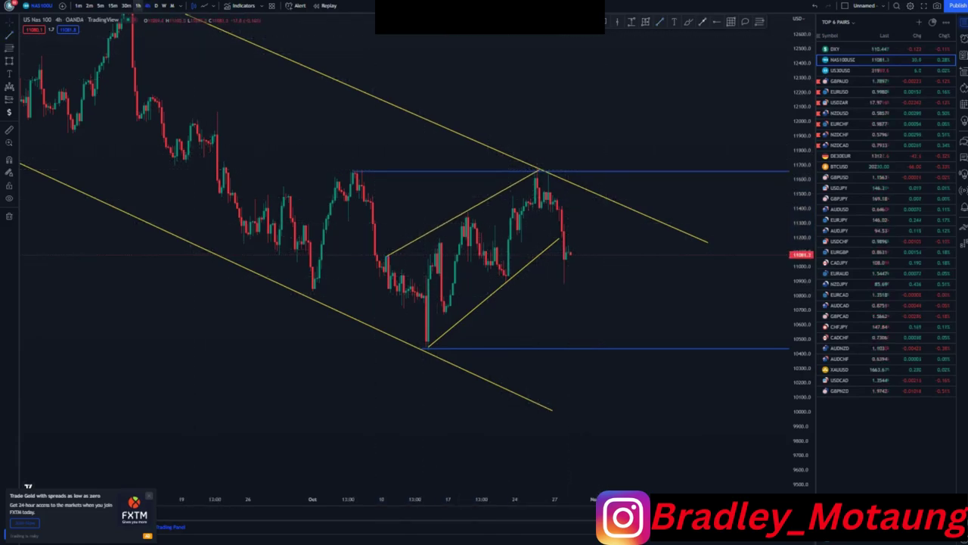
Step: On the 1-hour timeframe, align the end of the upper rising trend line with the 25 October high
scroll(504, 324, "up", 5)
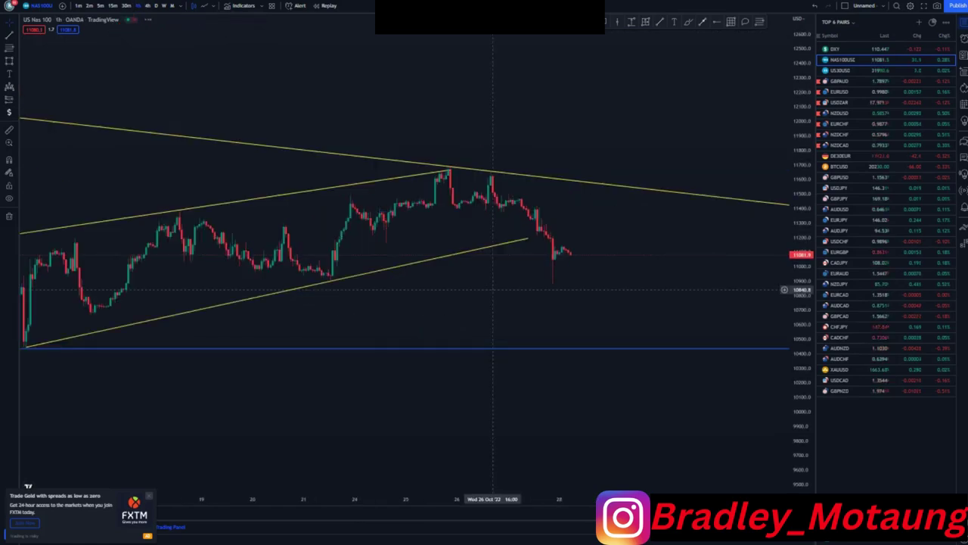
scroll(504, 324, "down", 4)
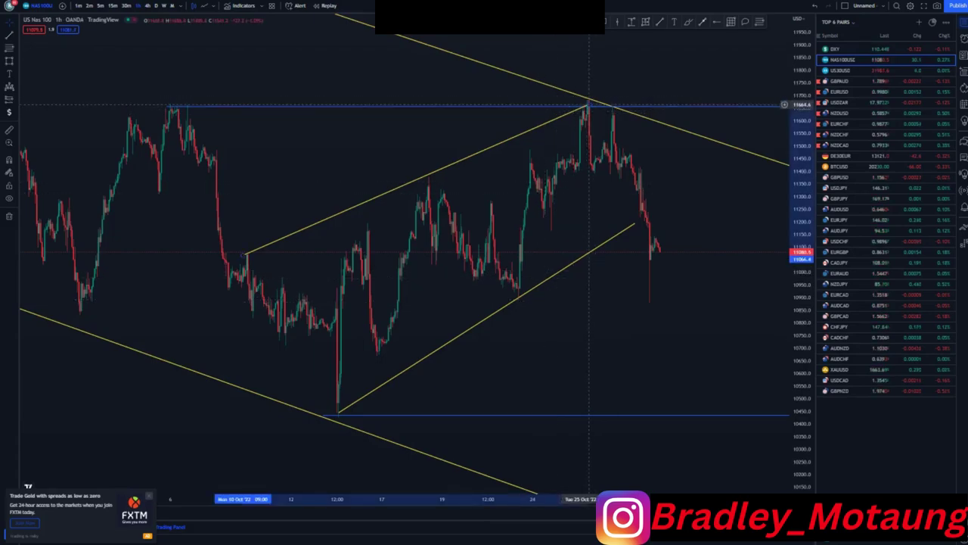
left_click(588, 102)
left_click(647, 175)
left_click_drag(647, 196, 640, 199)
left_click_drag(802, 100, 802, 128)
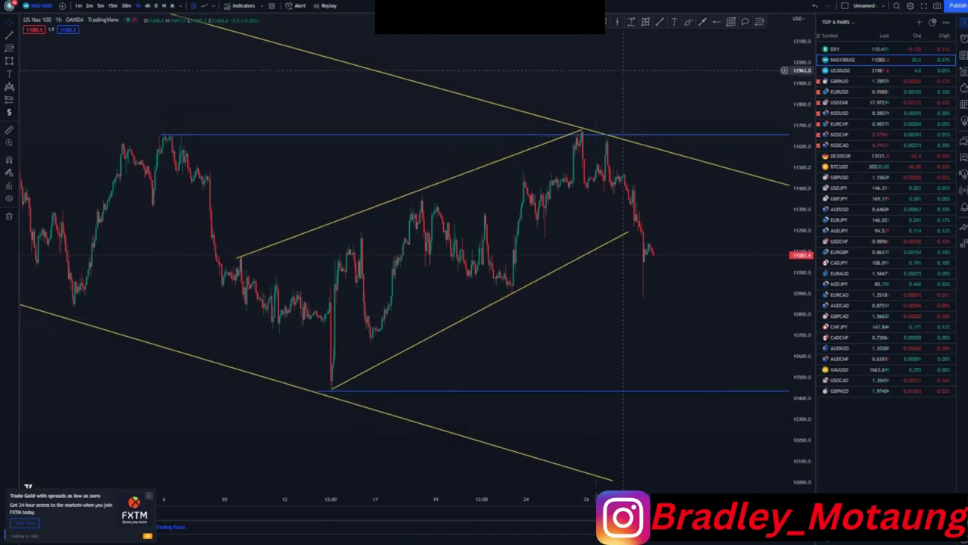
Step: Draw a smaller, steeper rising wedge with one trend line under the last rally's lows and one over its highs
left_click(516, 292)
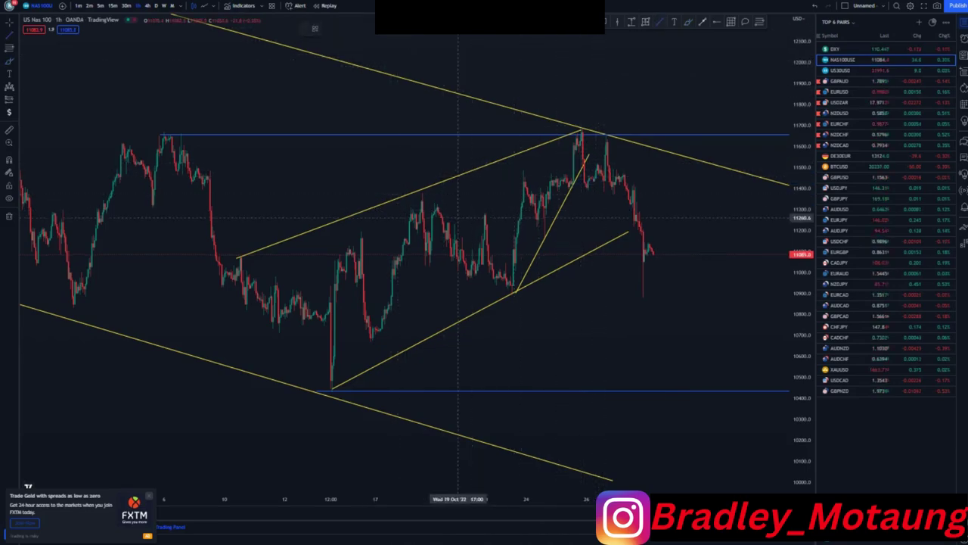
left_click_drag(450, 221, 575, 131)
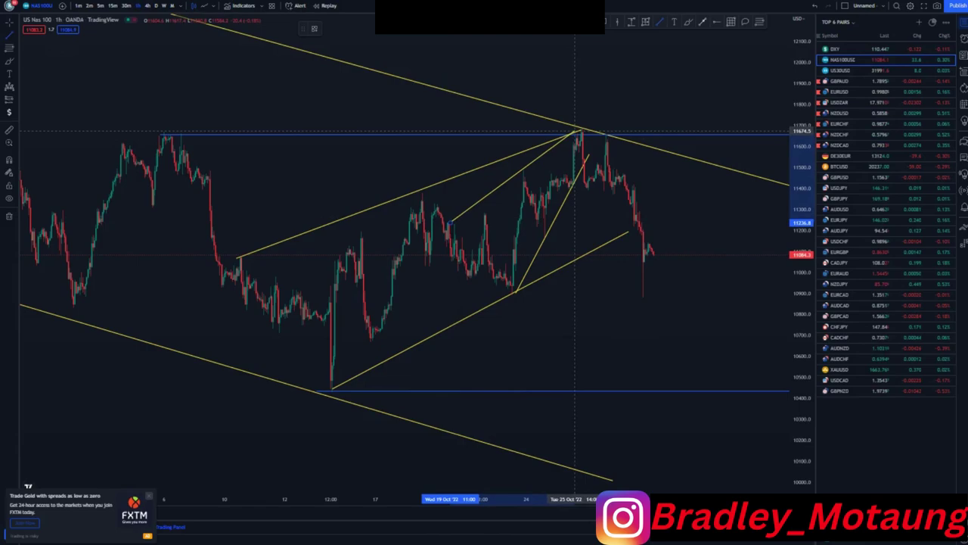
left_click(576, 131)
left_click(652, 188)
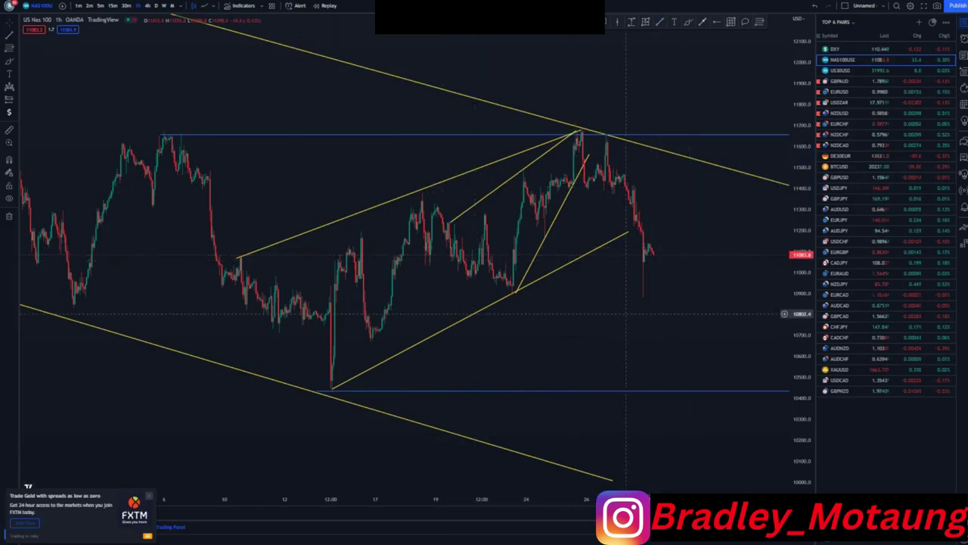
Step: Extend the lower rising trend line past the 27 October breakdown to about 11,250
left_click_drag(497, 314, 472, 311)
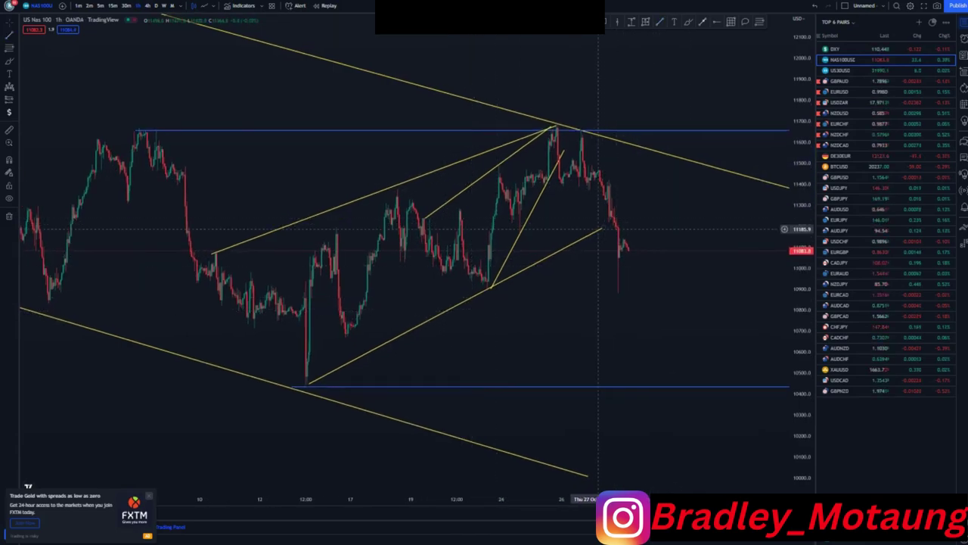
left_click_drag(605, 228, 625, 217)
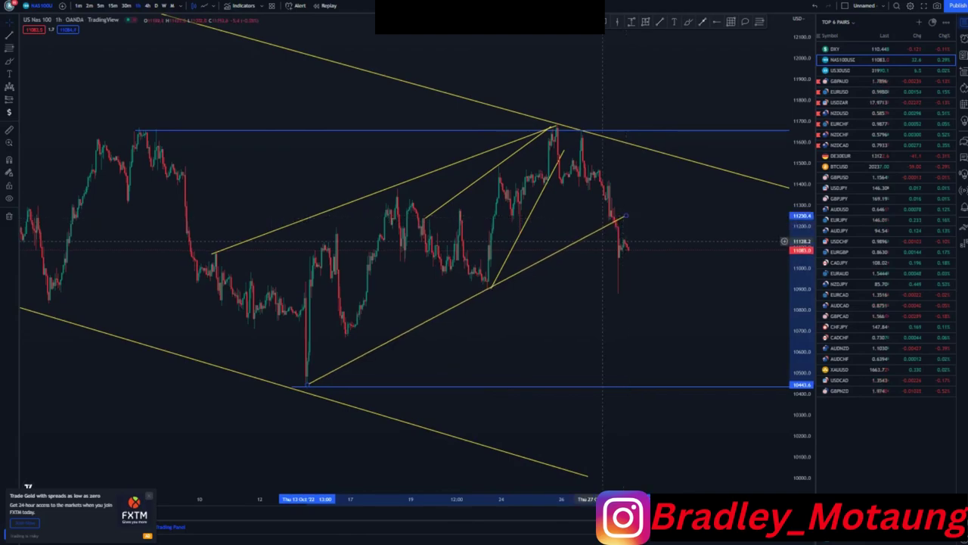
scroll(450, 319, "down", 2)
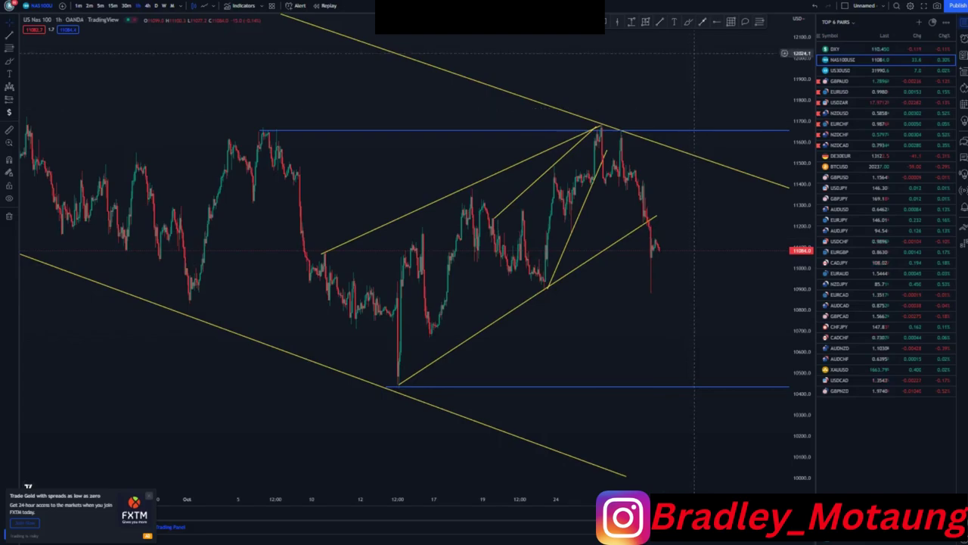
Step: Sketch a brush projection of sideways movement followed by a drop to the mid-October low, and undo it
left_click_drag(658, 248, 658, 267)
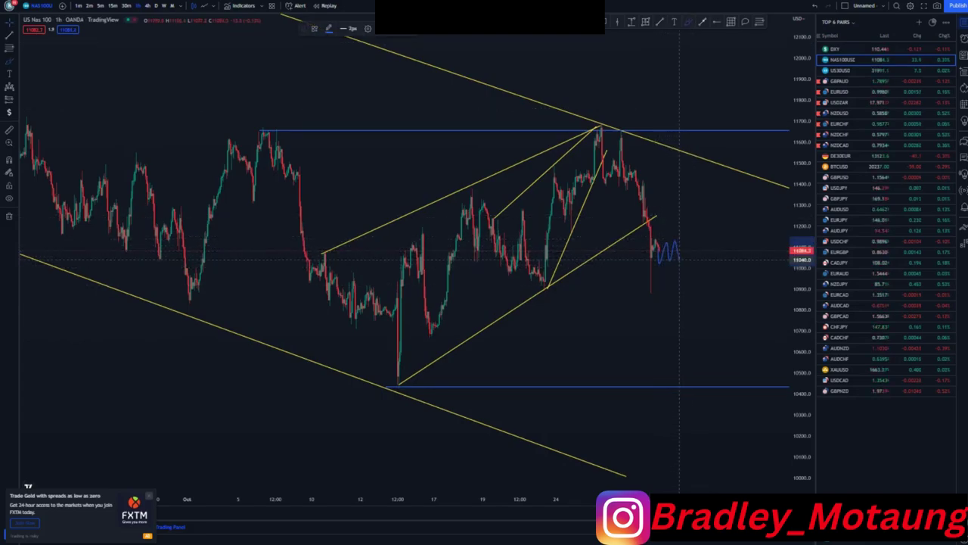
left_click_drag(688, 263, 724, 388)
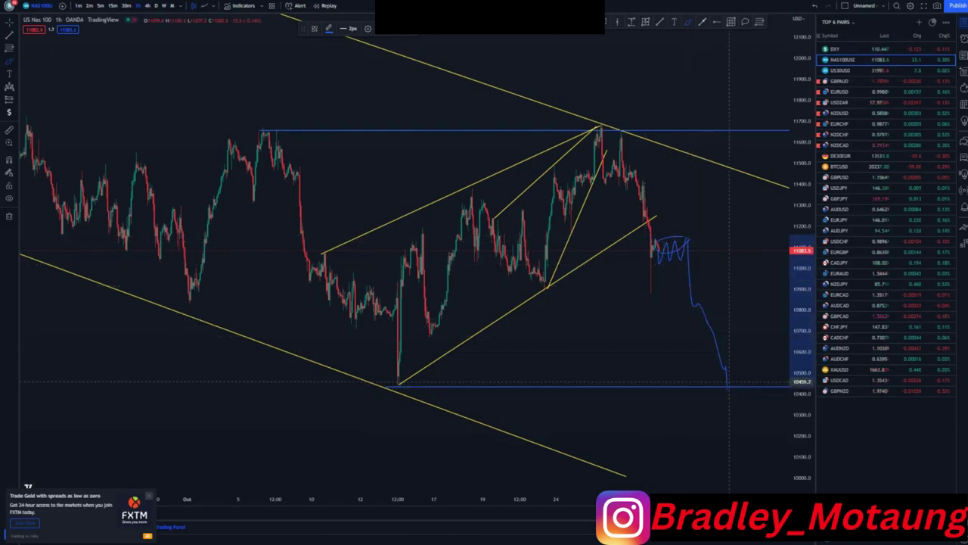
key("ctrl+z")
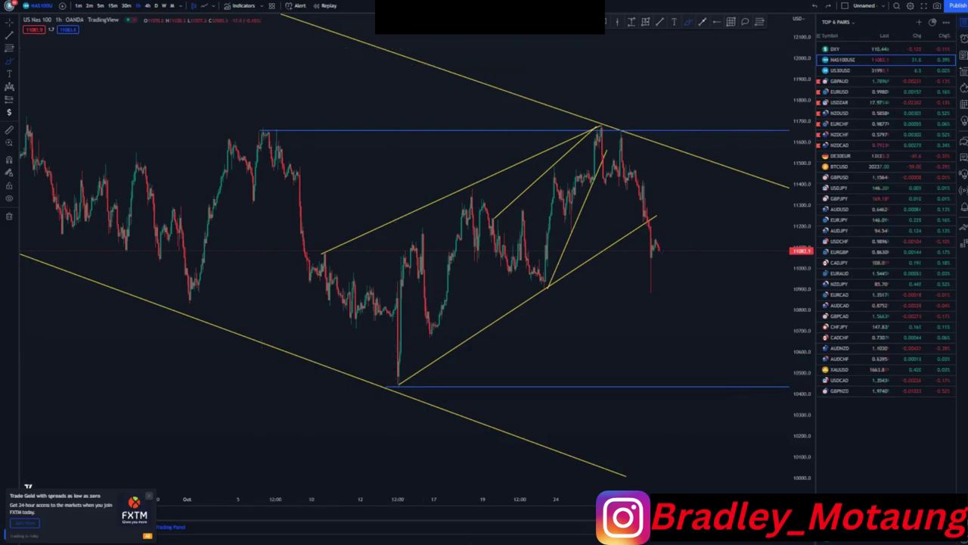
Step: Switch to the 15-minute timeframe and move the lower rising trend line's end back to 26 October at about 11,145
left_click_drag(336, 99, 314, 93)
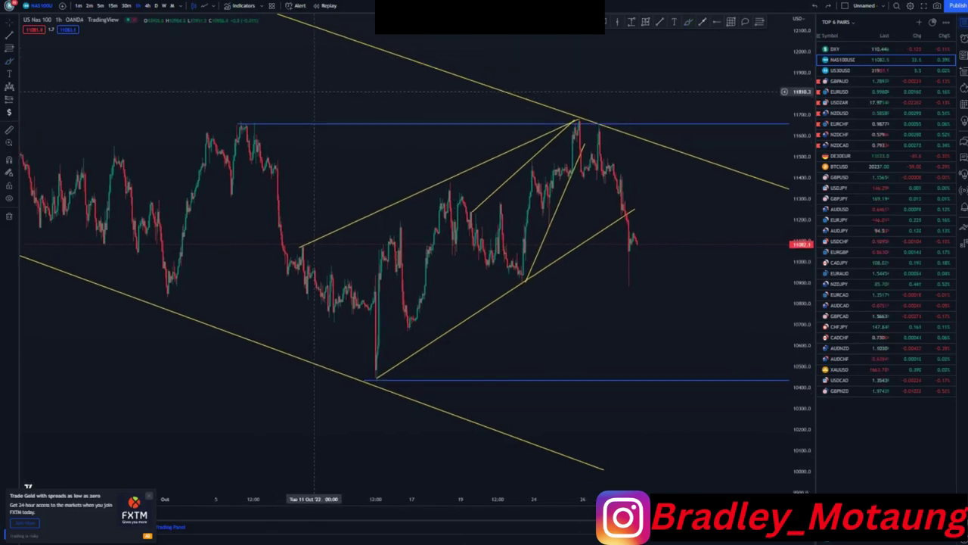
left_click(112, 6)
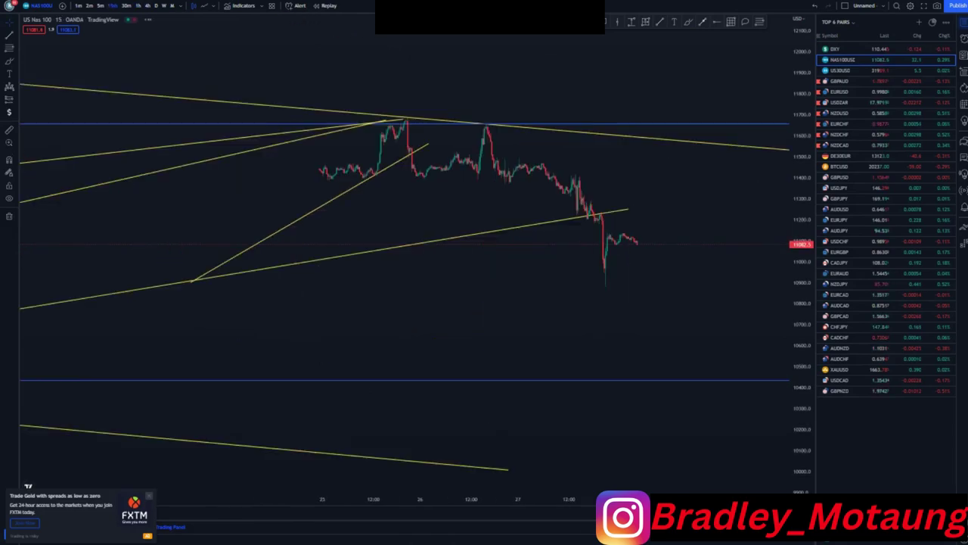
left_click_drag(801, 380, 802, 164)
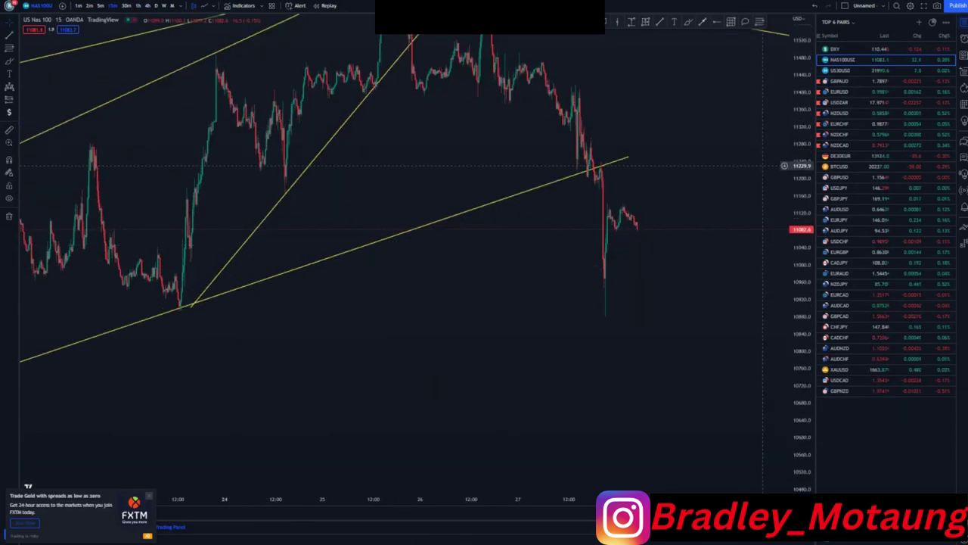
left_click_drag(509, 324, 473, 318)
scroll(473, 317, "down", 5)
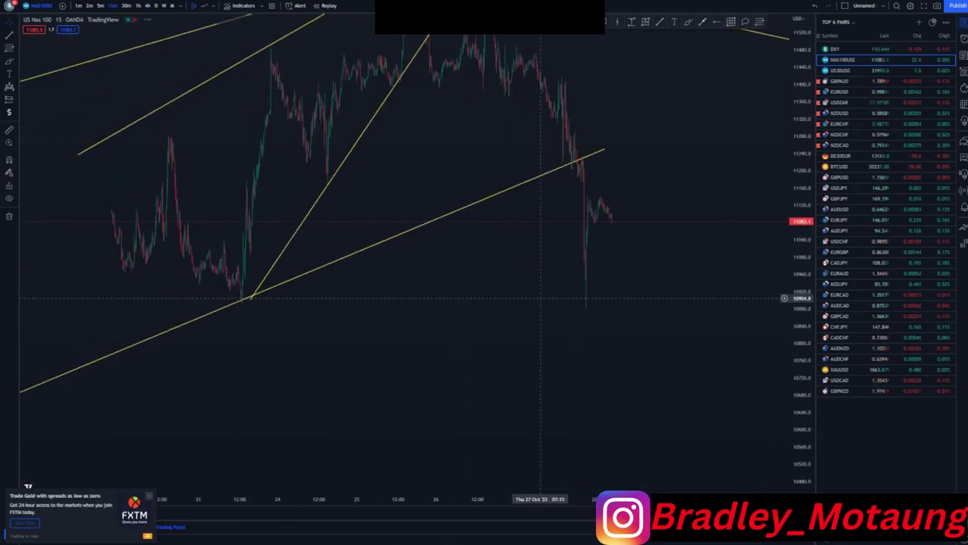
mouse_move(639, 151)
left_mouse_down()
mouse_move(580, 194)
mouse_move(558, 196)
left_mouse_up()
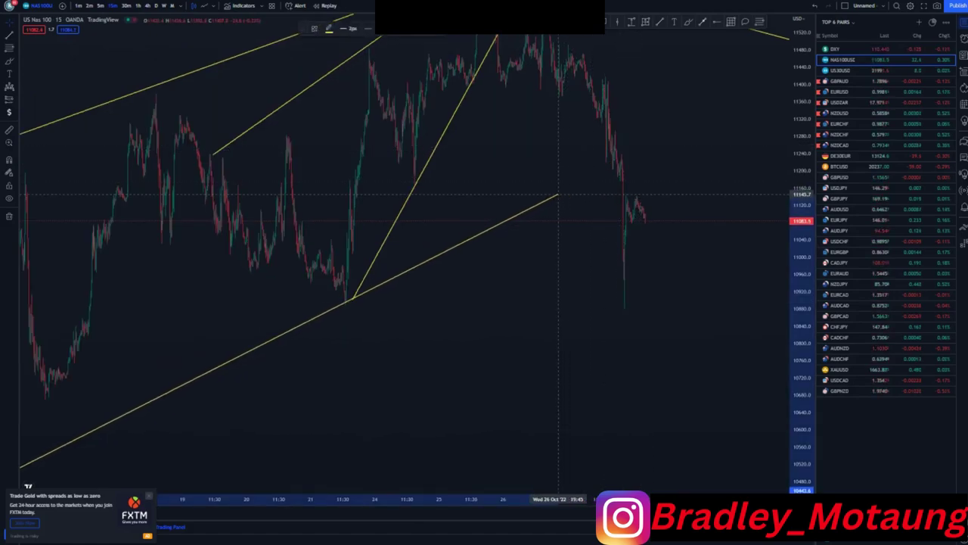
Step: Mark the top of the 27 October drop at about 11,240 and its low at about 10,885 with horizontal rays
scroll(471, 327, "up", 5)
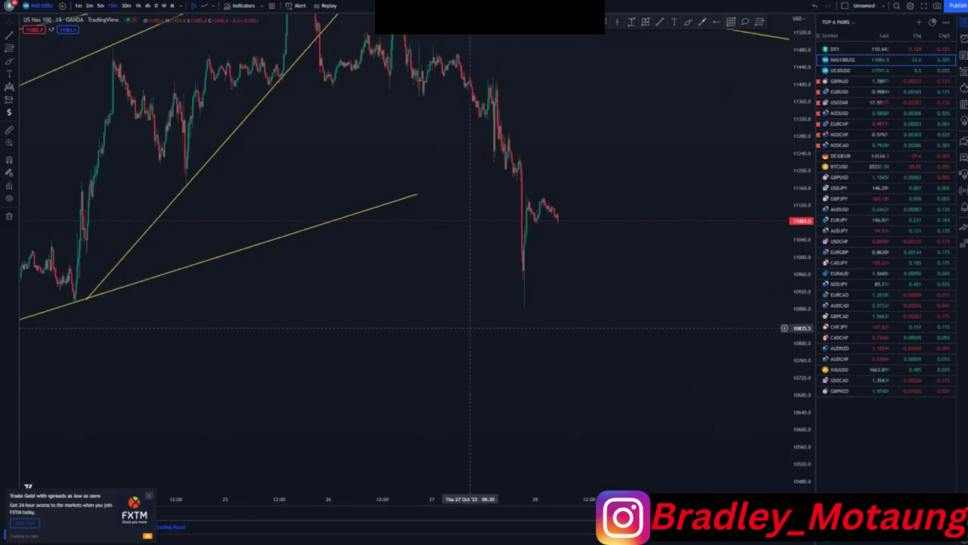
scroll(622, 327, "up", 2)
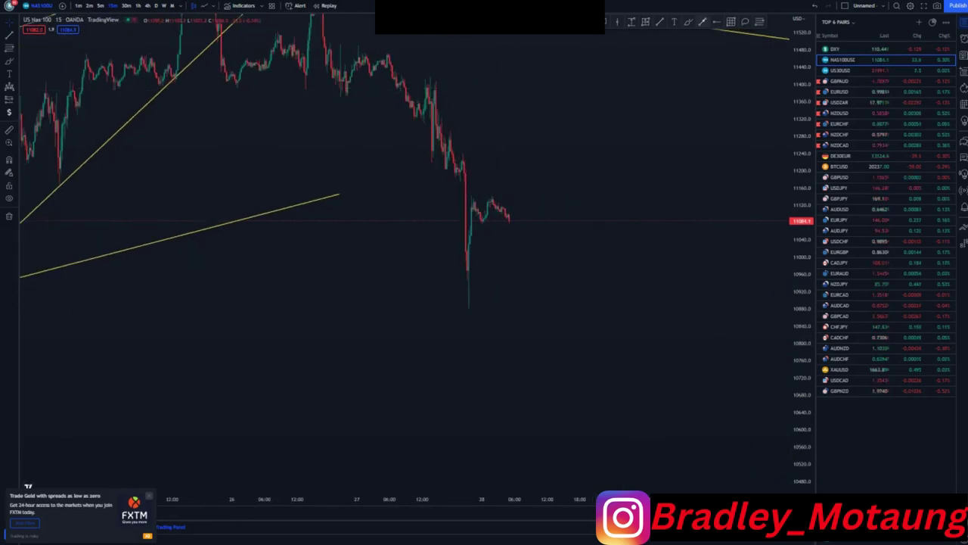
left_click(463, 155)
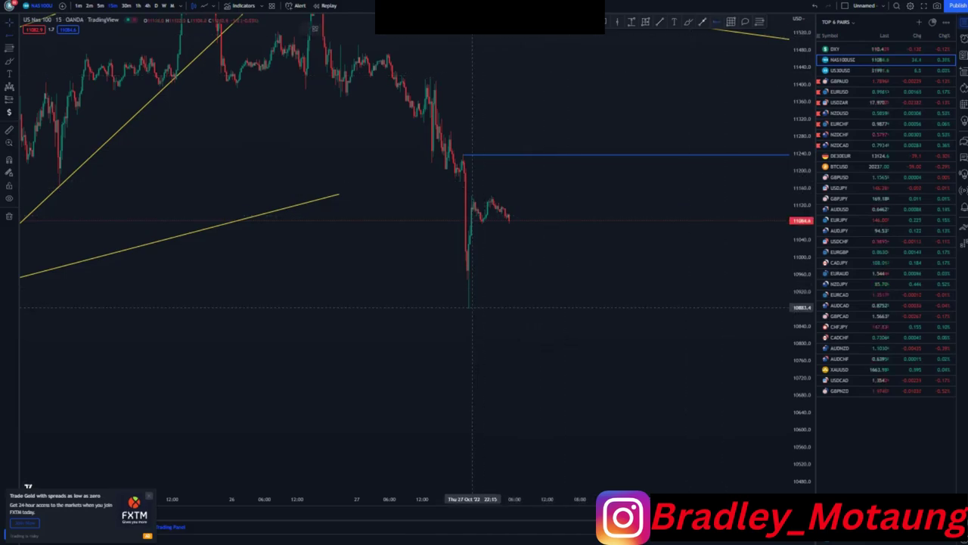
left_click(469, 306)
scroll(502, 288, "up", 2)
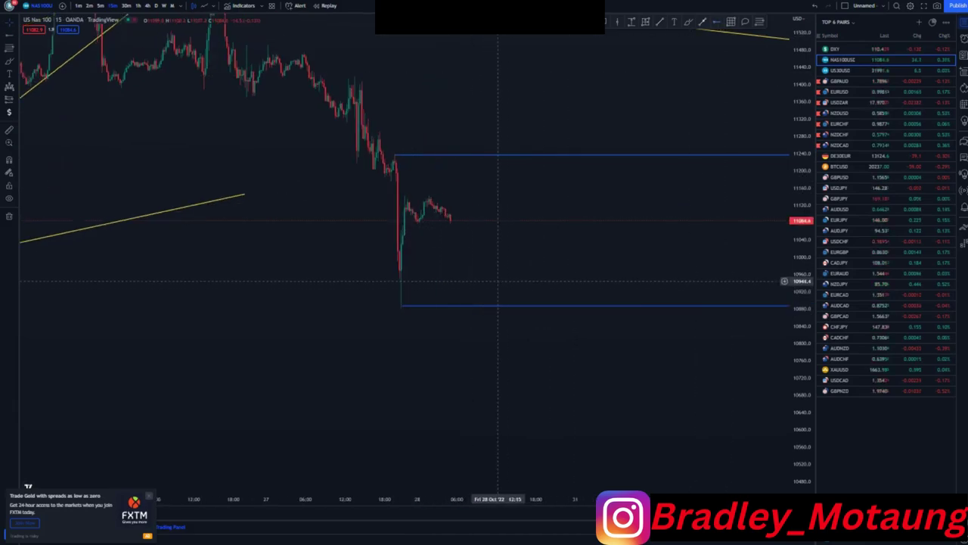
Step: Sketch a brush projection rising to the ray at about 11,240, pulling back and consolidating near 11,180, and circle that consolidation
left_click_drag(477, 287, 479, 291)
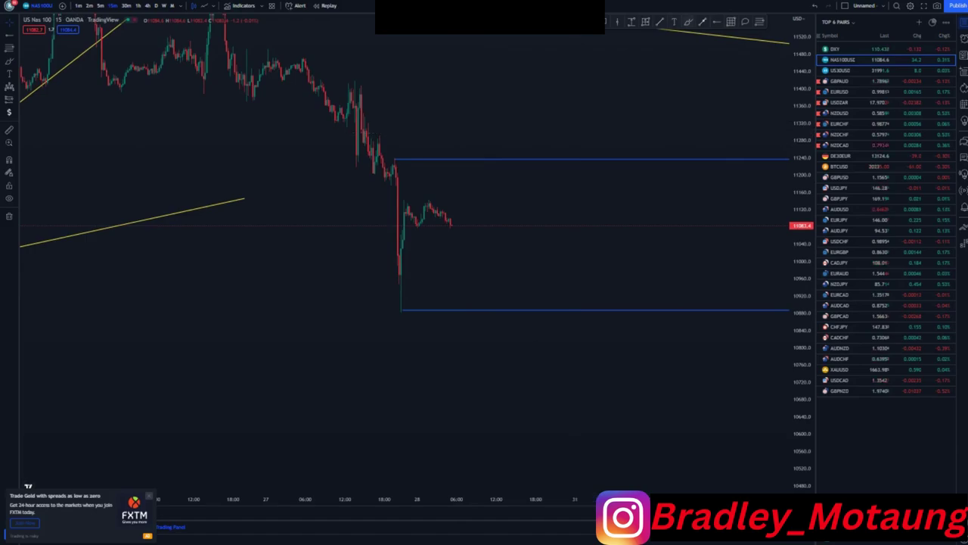
left_click_drag(454, 222, 470, 206)
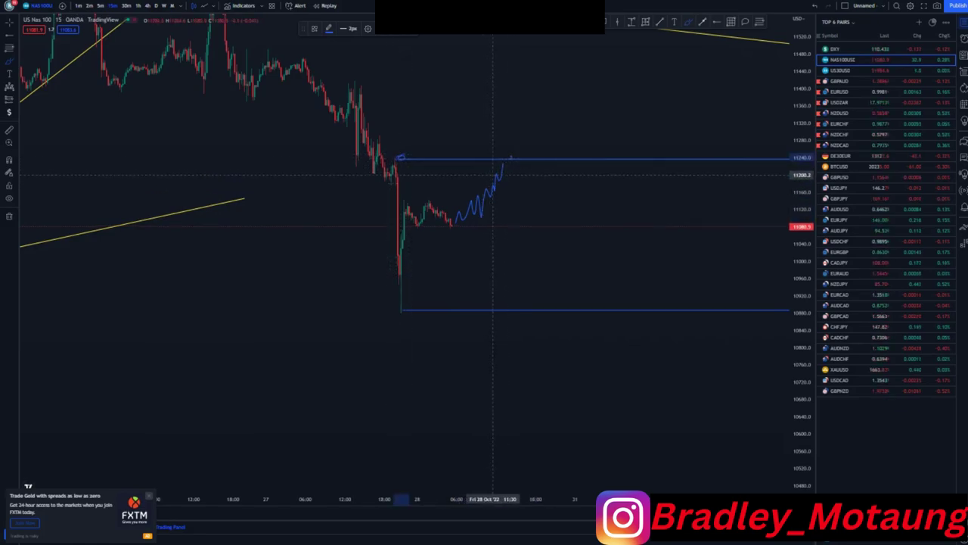
mouse_move(507, 187)
left_mouse_down()
mouse_move(528, 185)
mouse_move(522, 174)
left_mouse_up()
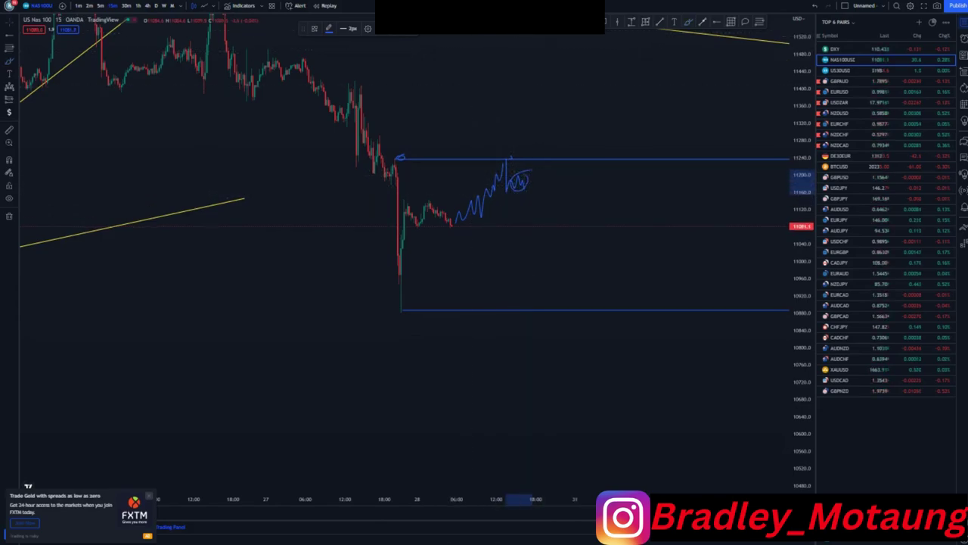
Step: Place a short position at about 11,155 with its stop at about 11,218 and its target extended to about 10,430
left_click(518, 194)
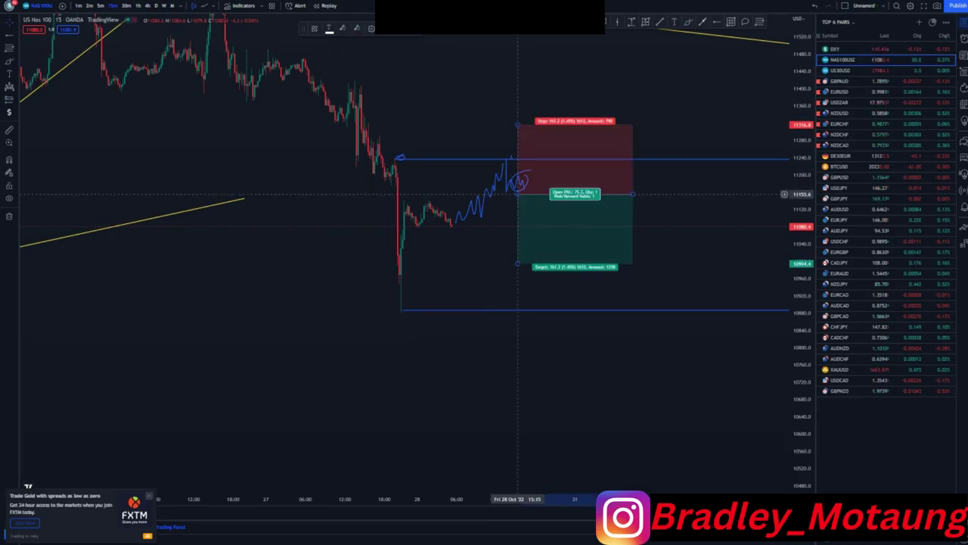
left_click_drag(519, 124, 518, 166)
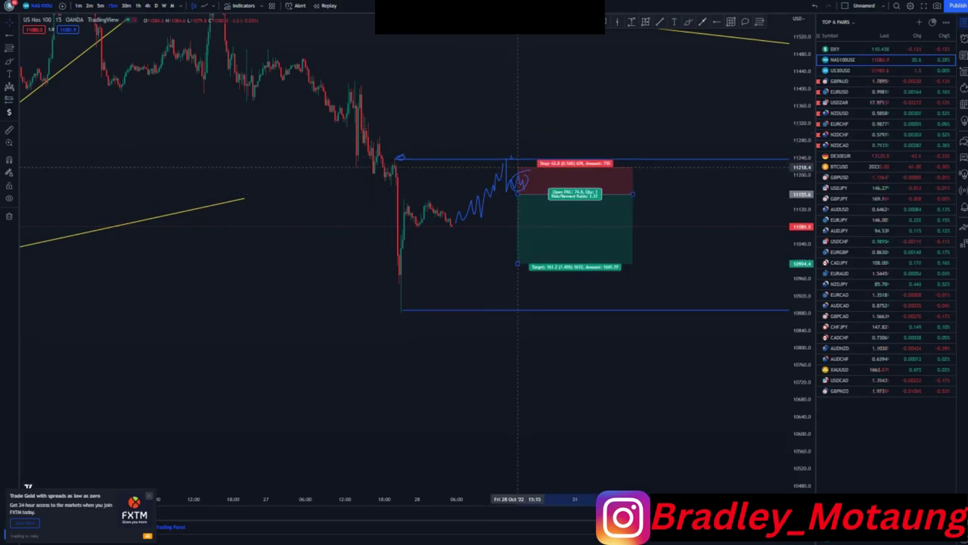
left_click_drag(518, 264, 517, 310)
left_click_drag(473, 369, 395, 298)
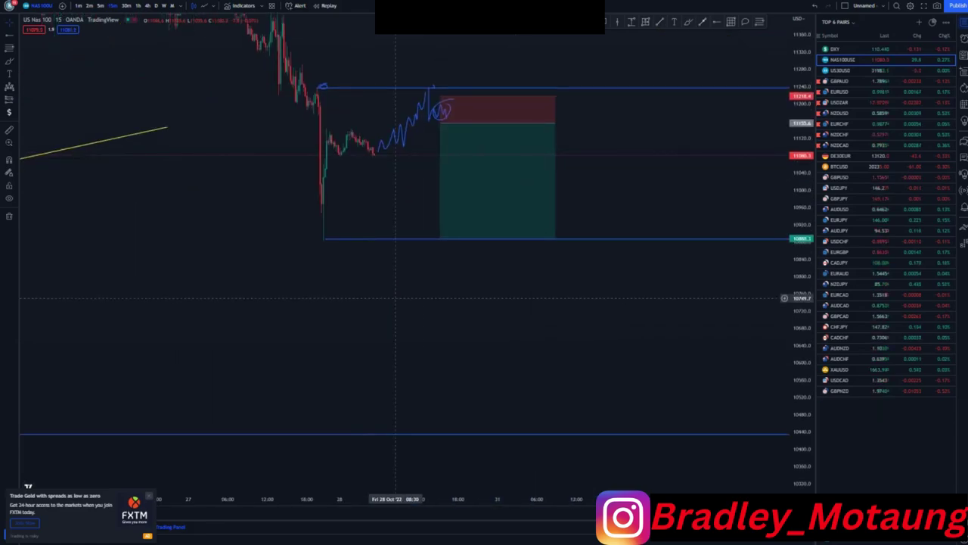
scroll(395, 298, "down", 4)
left_click_drag(582, 239, 582, 436)
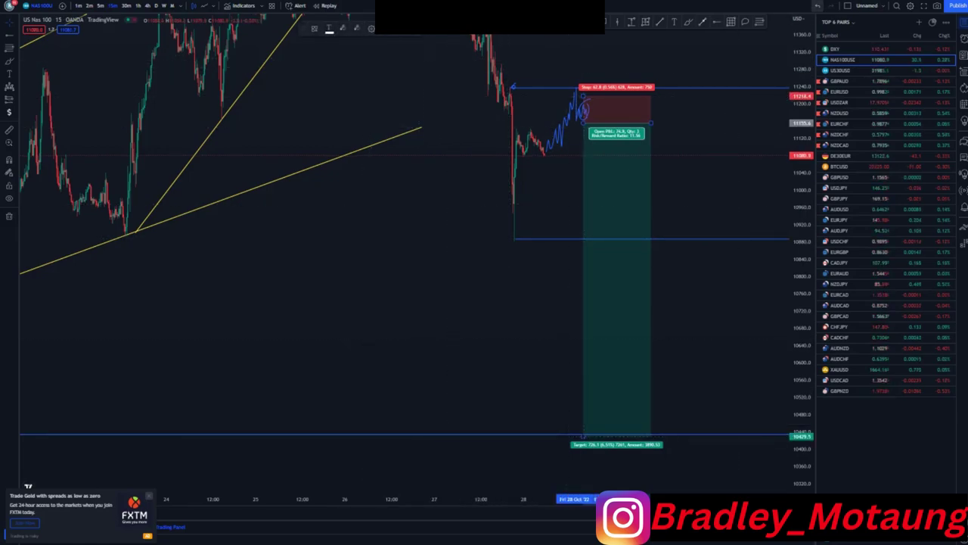
Step: Undo the short position with its stop and target changes, then try a replacement at about 11,190 and undo it
left_click(818, 6)
left_click(817, 6)
left_click(817, 6)
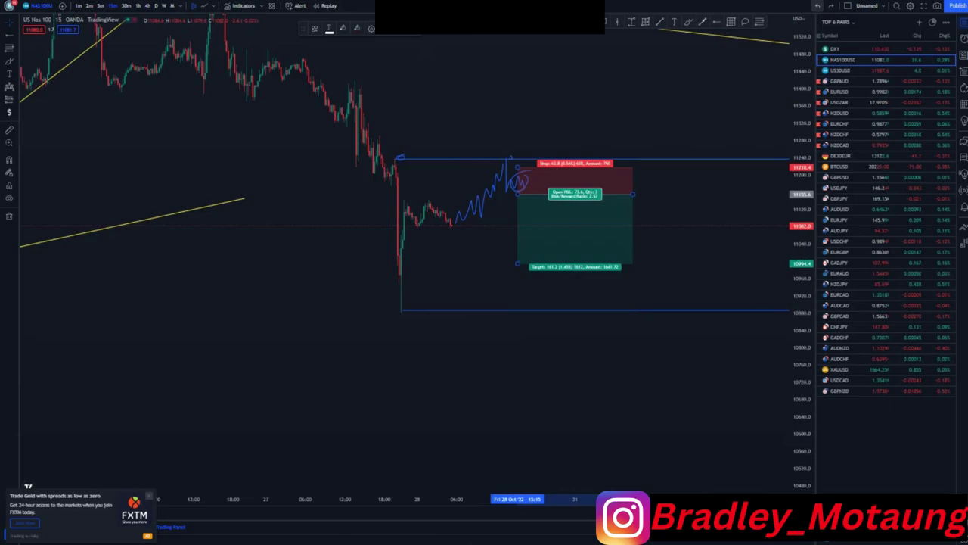
left_click(817, 6)
left_click_drag(582, 205, 583, 190)
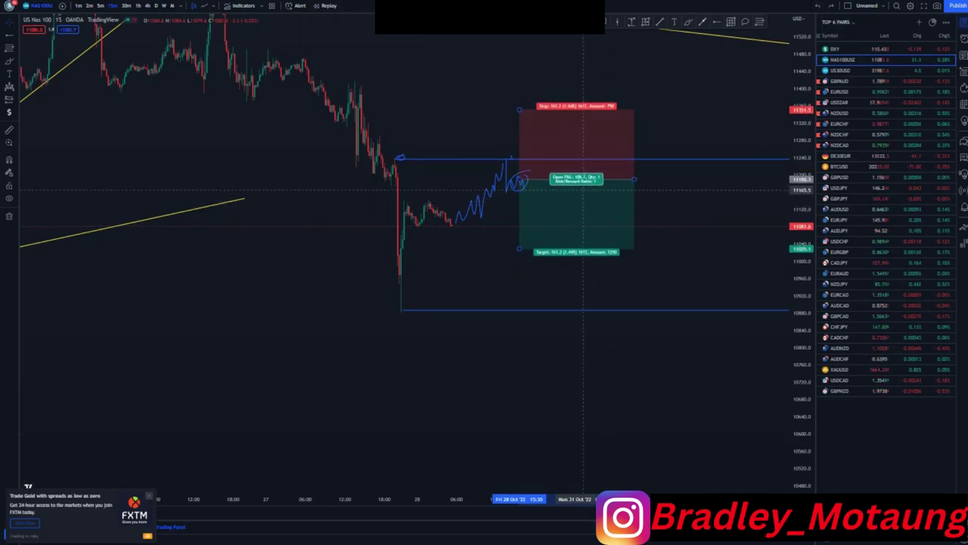
key("ctrl+z")
Step: Place a short position at about 11,241 with stop about 11,297 and target about 10,886, and circle the swing high near 11,280
left_click_drag(512, 88, 513, 130)
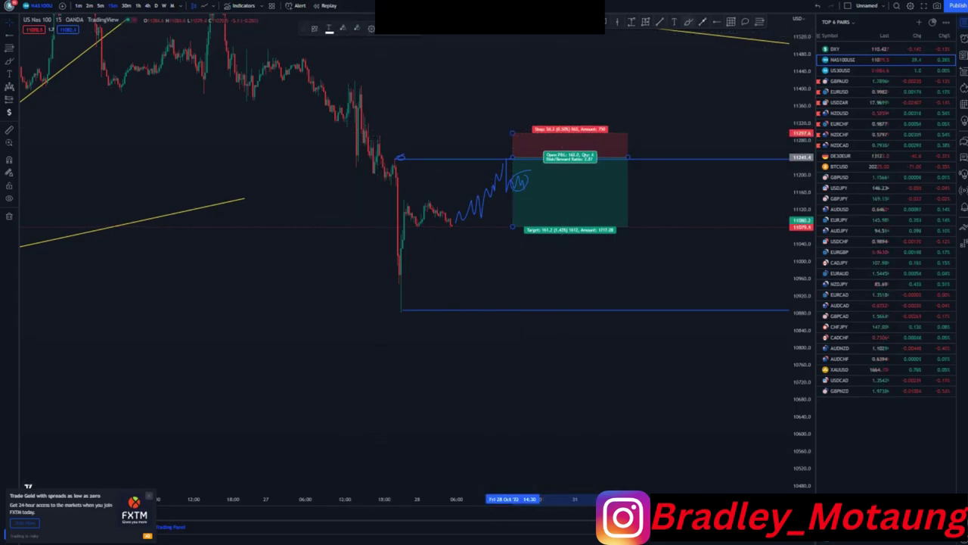
left_click(688, 22)
left_click_drag(380, 148, 380, 139)
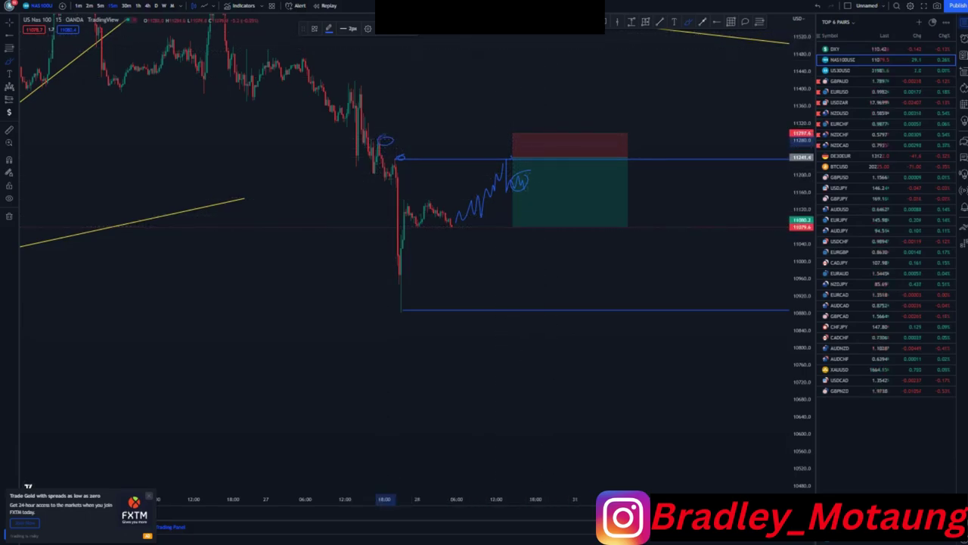
left_click_drag(513, 225, 513, 310)
Step: Switch to the 1-hour timeframe and extend the short position's target to the mid-October low ray at about 10,440
scroll(504, 388, "down", 2)
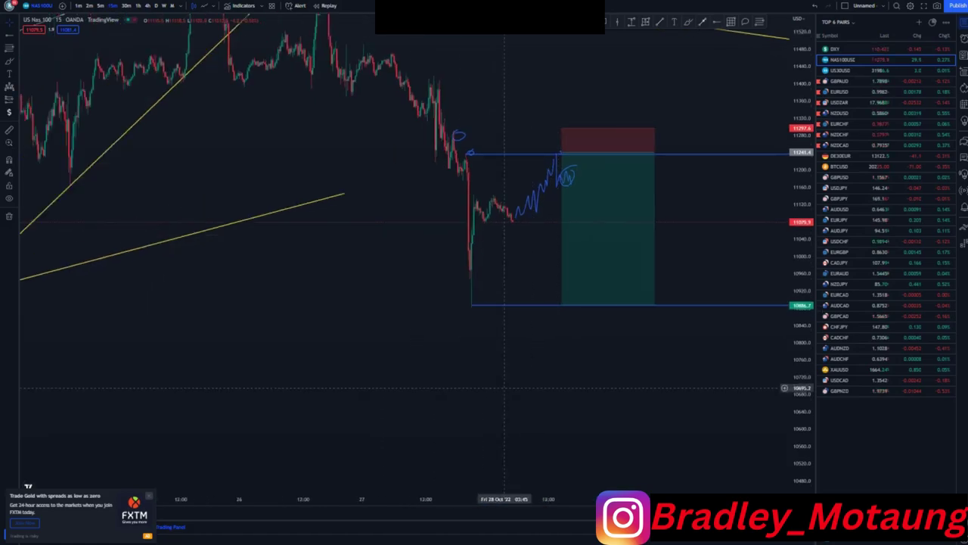
scroll(504, 388, "down", 4)
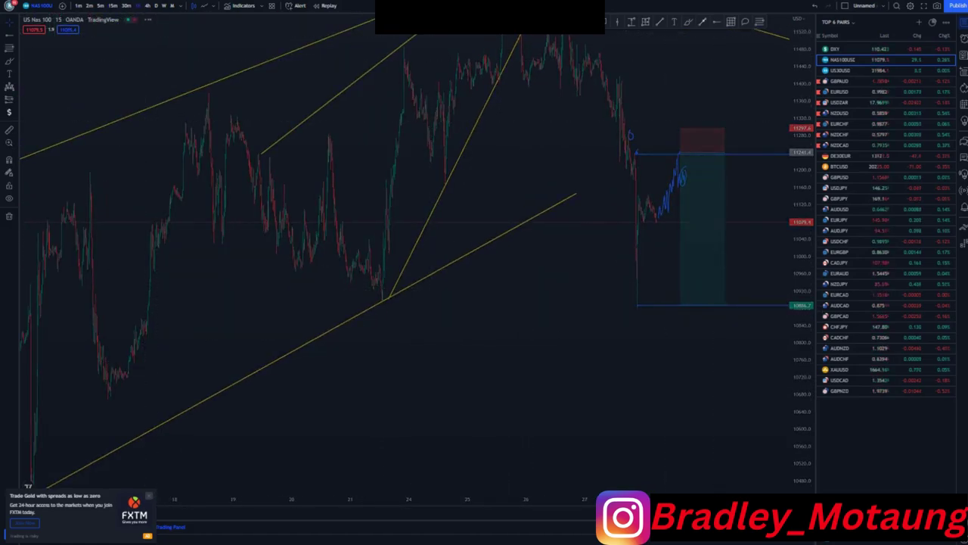
type("1h")
key("Return")
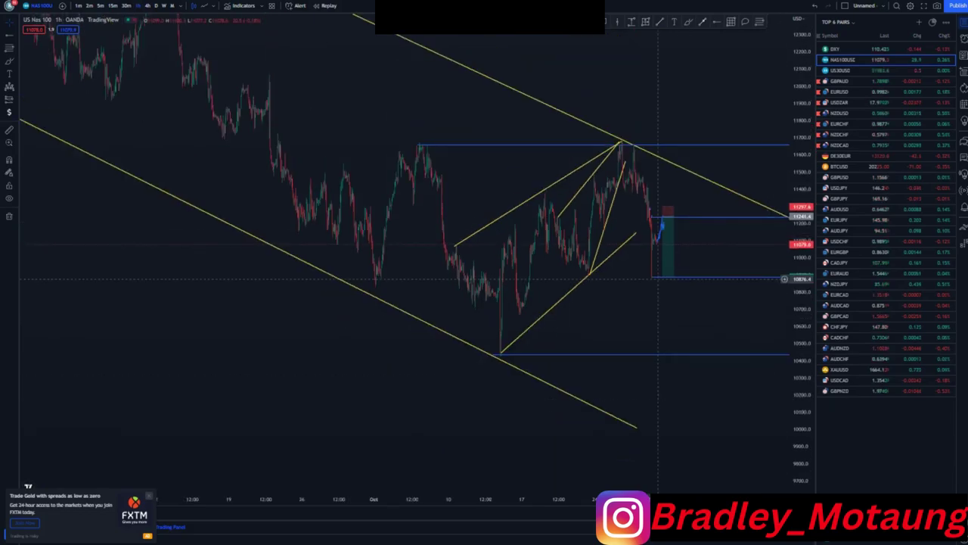
left_click_drag(664, 276, 663, 350)
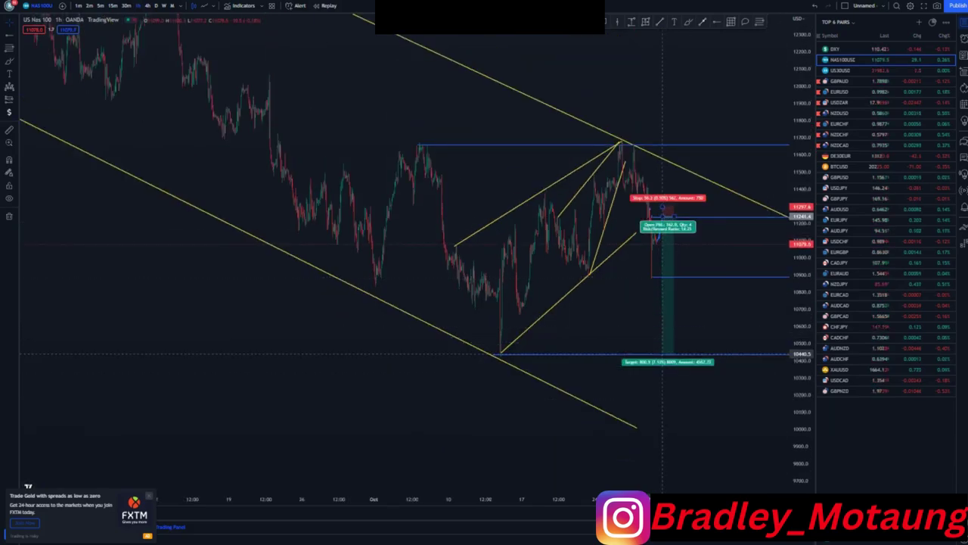
Step: Delete the short position placed at the ray near 11,240
scroll(582, 348, "up", 1)
scroll(581, 348, "up", 4)
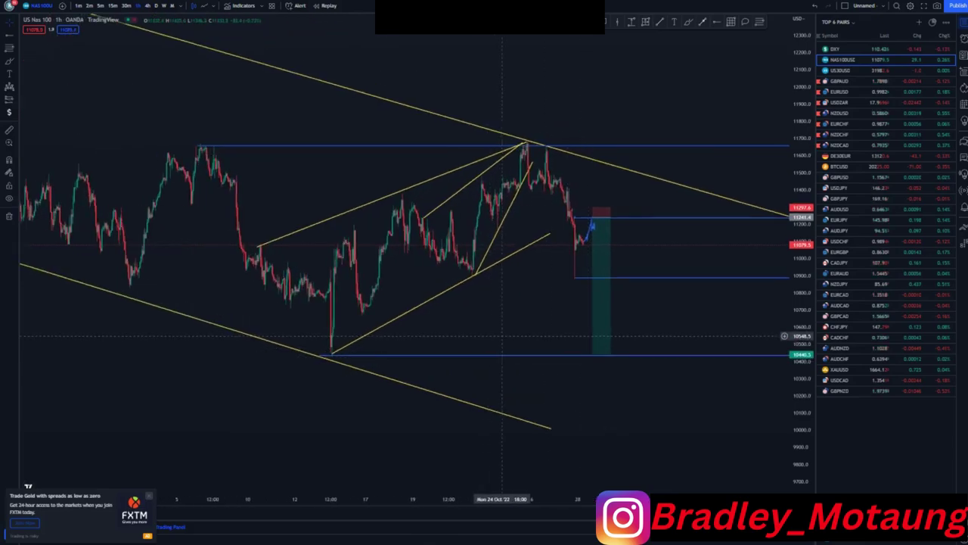
scroll(551, 342, "up", 2)
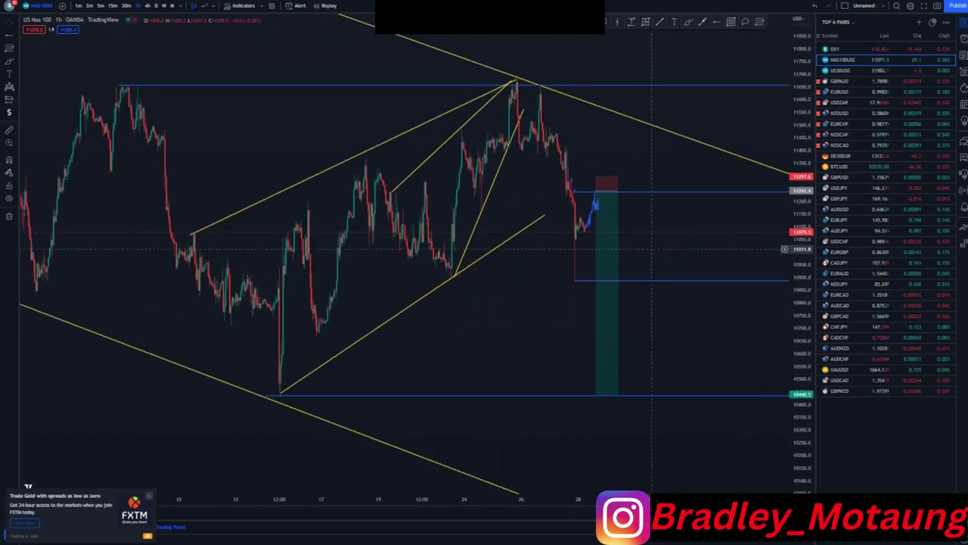
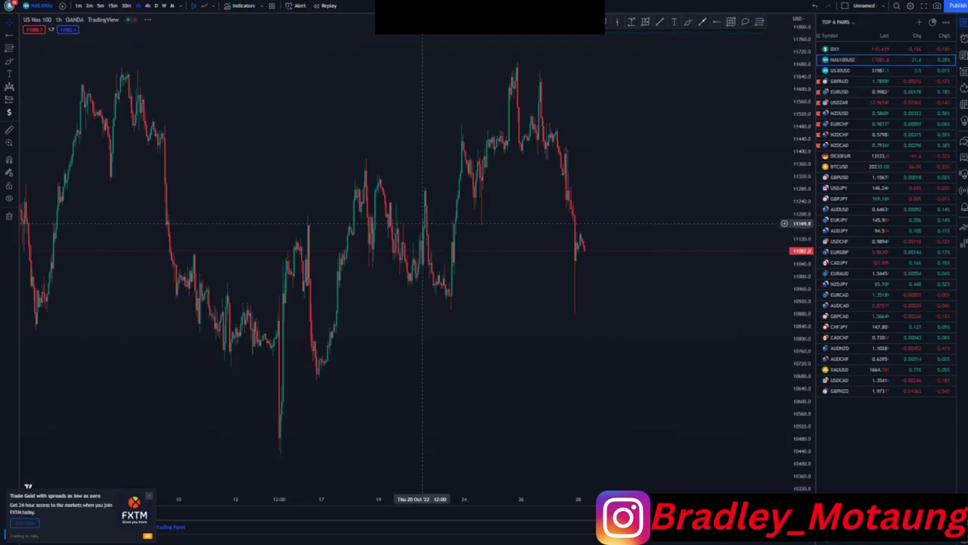
scroll(560, 306, "up", 4)
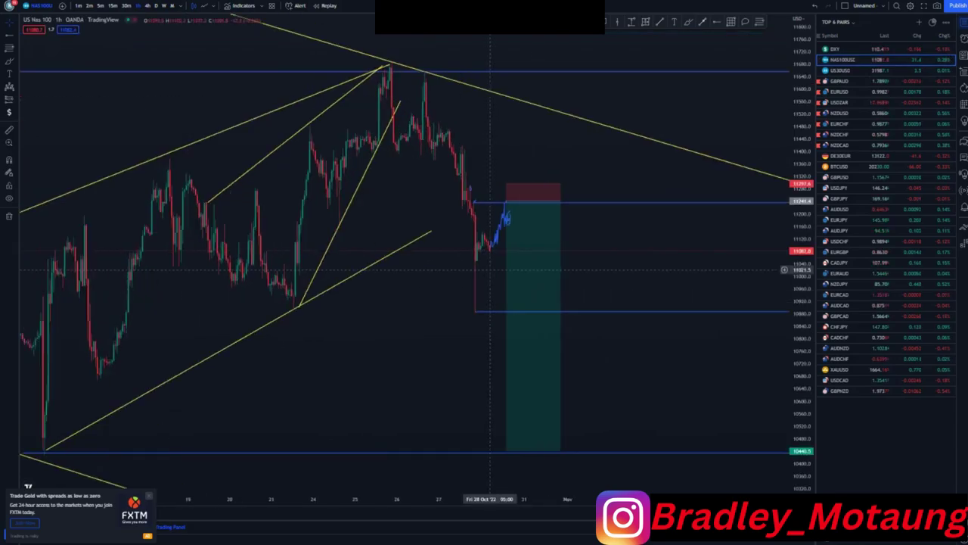
left_click(512, 244)
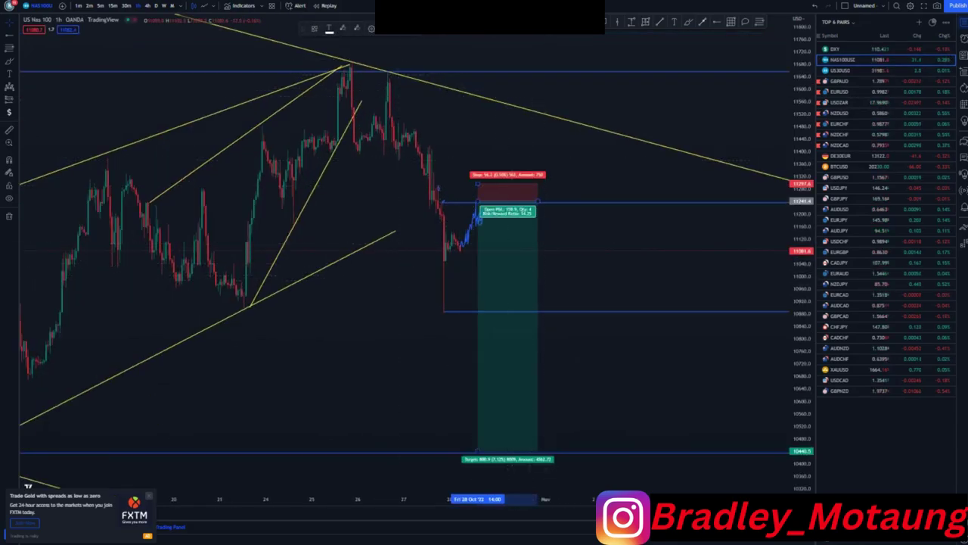
key("Delete")
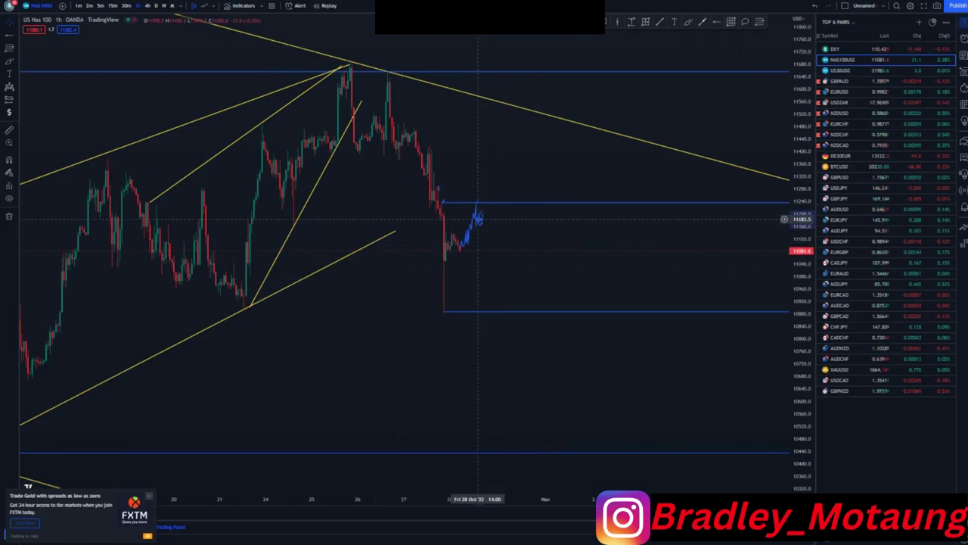
Step: Delete the brush sketches of the projected consolidation and of the rise towards 11,240
scroll(454, 295, "up", 3)
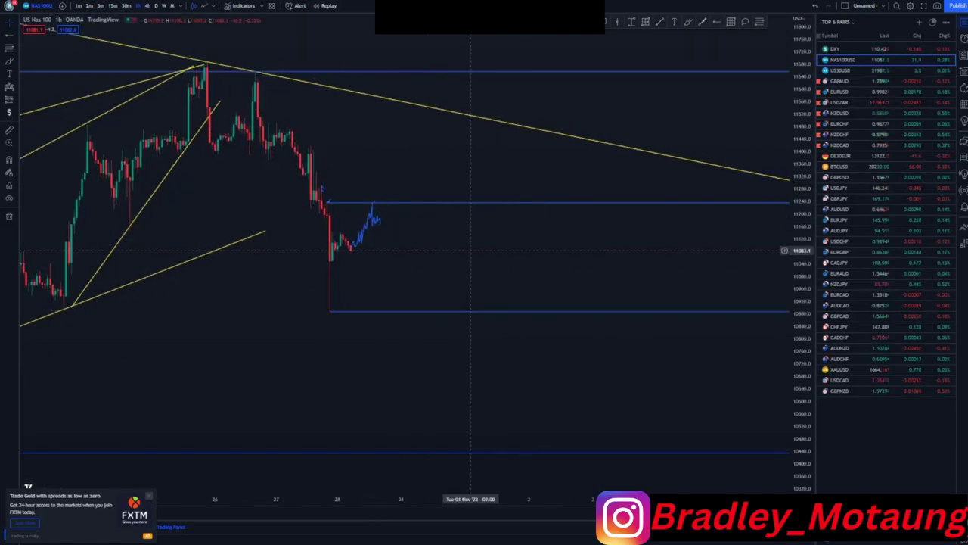
left_click_drag(714, 269, 720, 269)
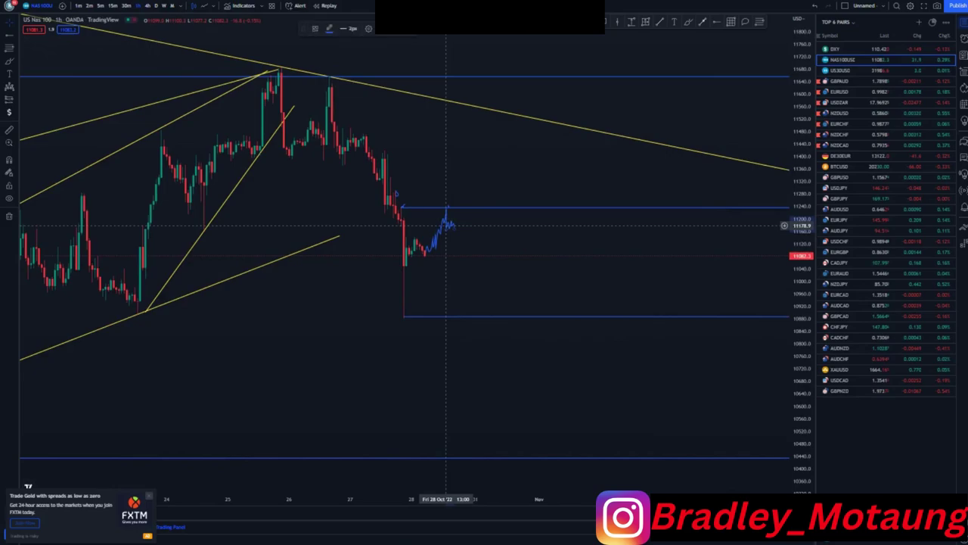
left_click_drag(499, 251, 612, 247)
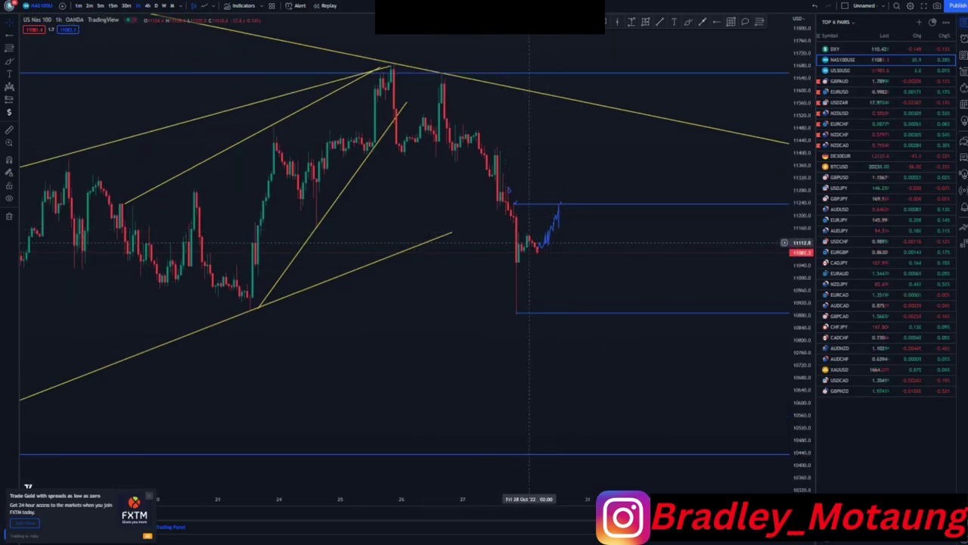
left_click(553, 230)
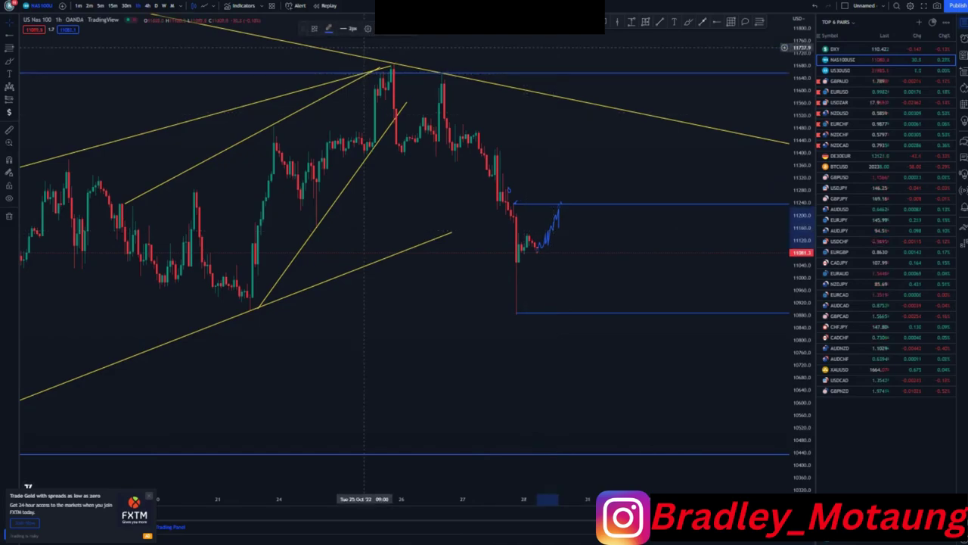
left_click(439, 24)
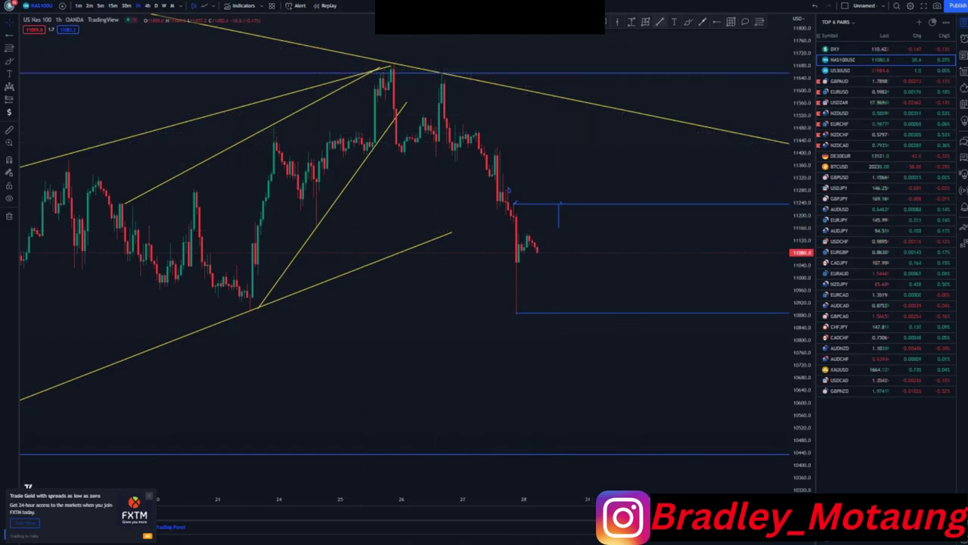
Step: Draw a short rising trend line from about 11,377 to 11,446 under the 26–27 October consolidation, and brush-mark the current range between about 11,055 and 11,130
left_click(457, 160)
left_click(482, 138)
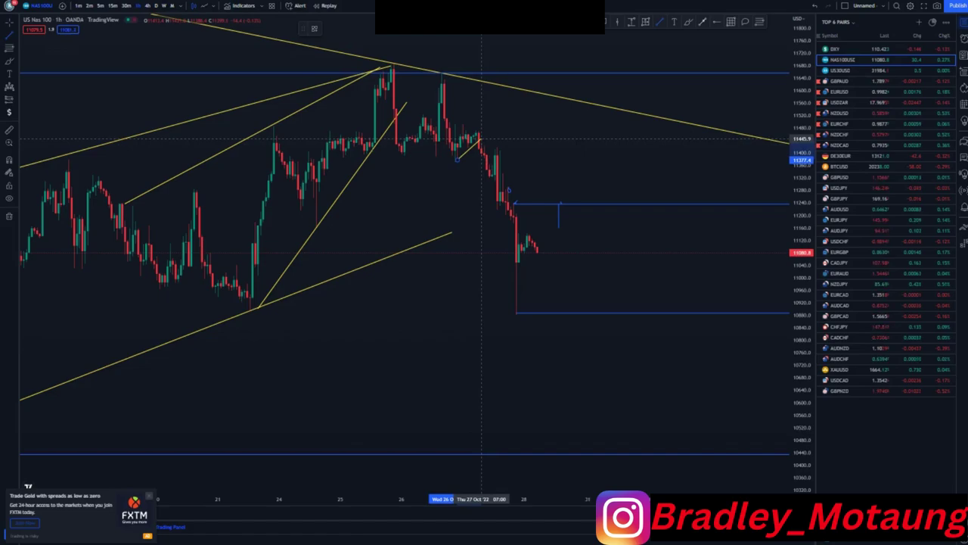
left_click(660, 22)
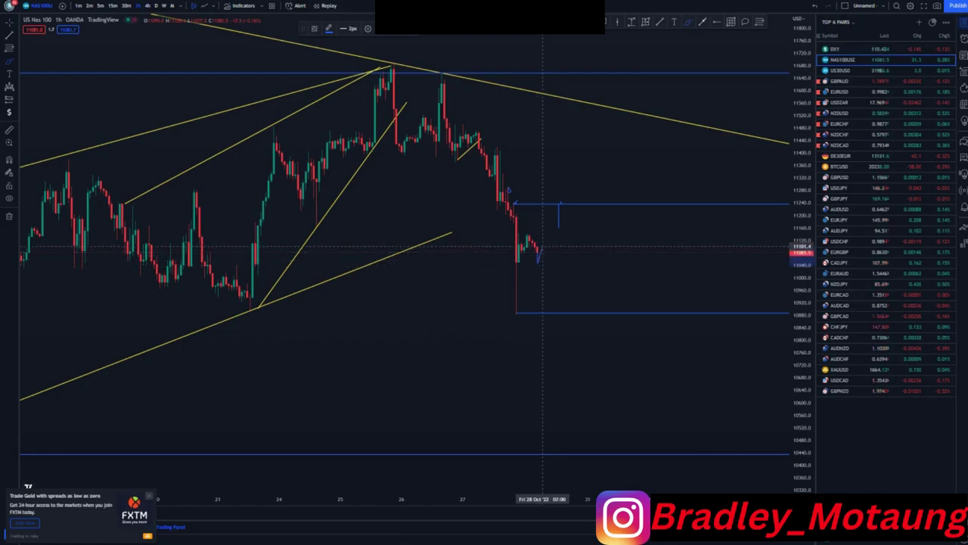
mouse_move(542, 234)
left_mouse_down()
mouse_move(543, 261)
mouse_move(553, 261)
mouse_move(534, 237)
mouse_move(550, 237)
left_mouse_up()
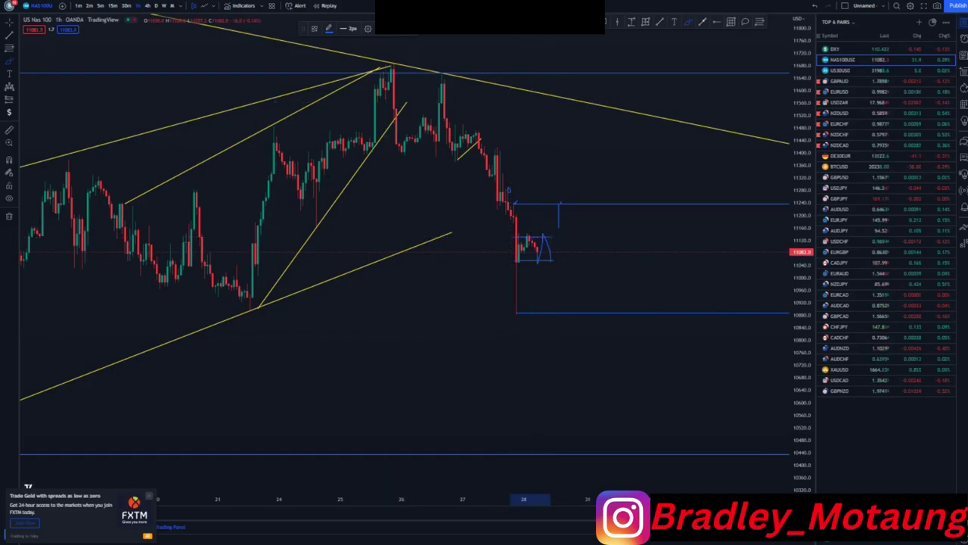
Step: Place a short position below the current range at about 11,040 with its stop at about 11,147 and target at about 10,430
left_click(548, 265)
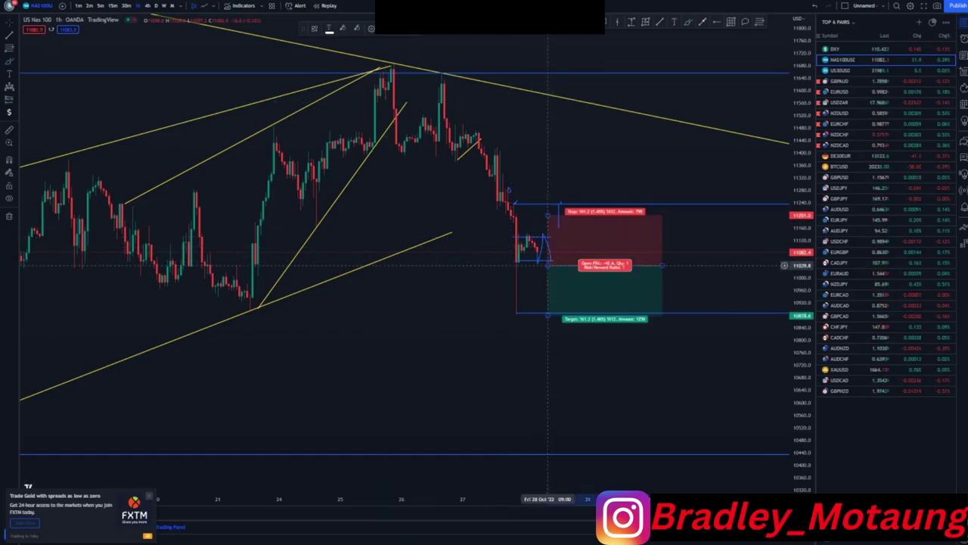
left_click_drag(548, 215, 548, 231)
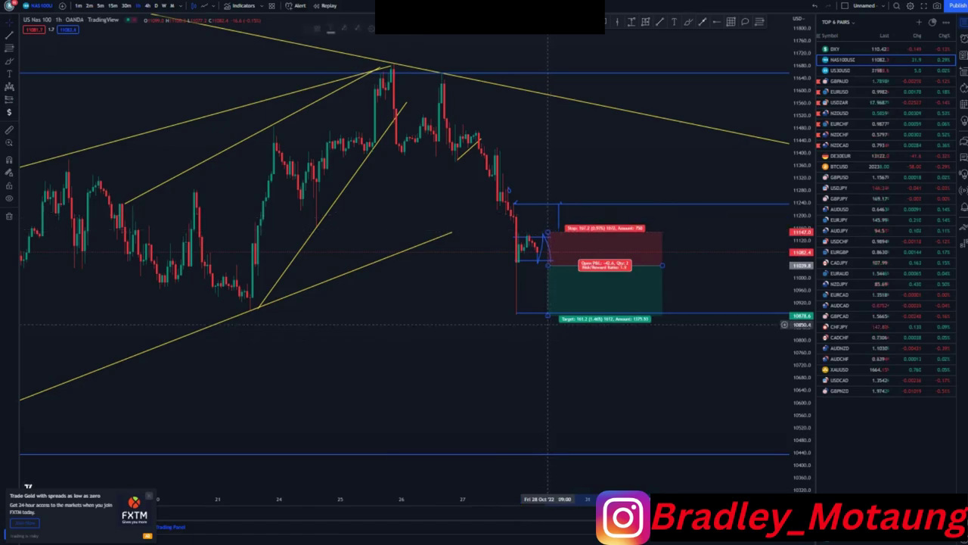
left_click_drag(548, 314, 547, 454)
Step: Circle the late-October highs, the consolidation before the 27 October drop, and the current consolidation around the short entry with the brush
scroll(553, 454, "down", 4)
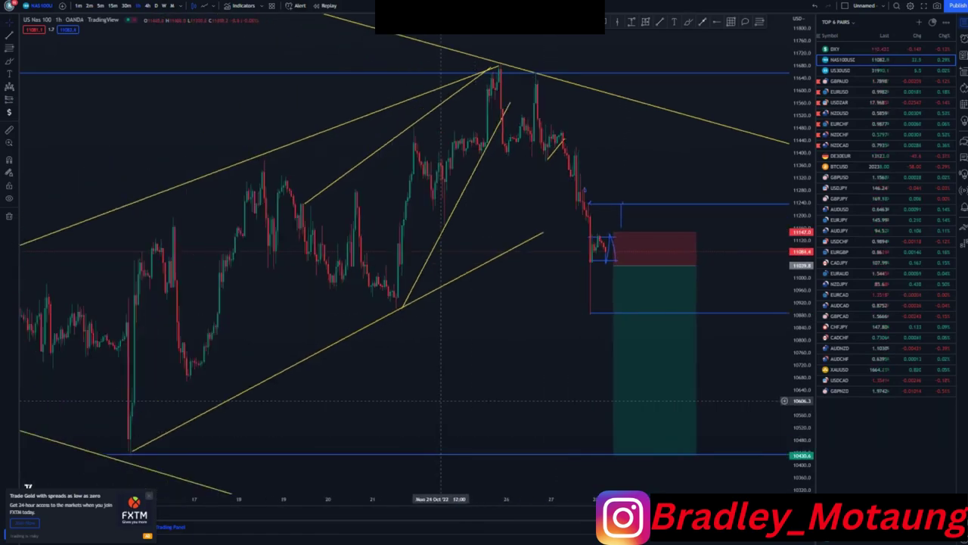
left_click_drag(434, 380, 370, 372)
left_click_drag(802, 140, 802, 219)
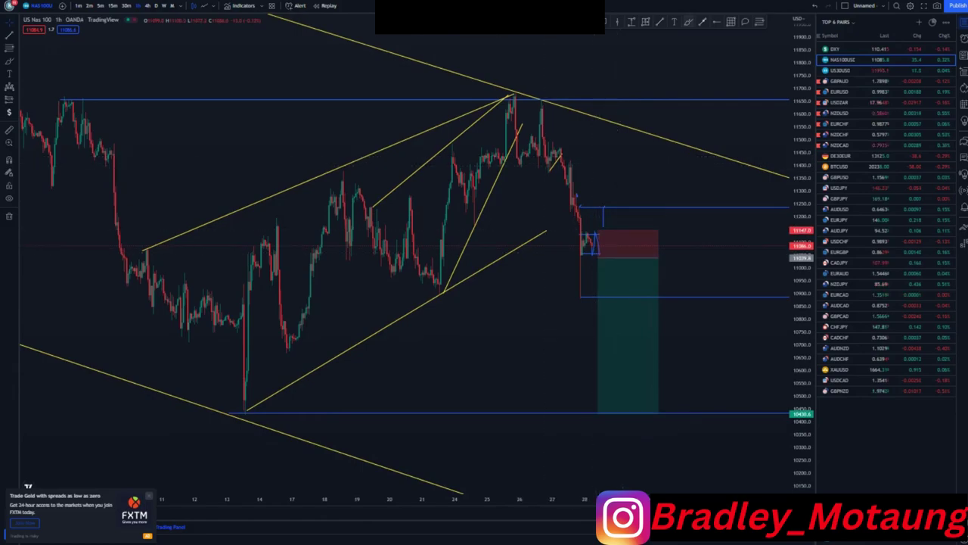
mouse_move(568, 110)
left_mouse_down()
mouse_move(540, 84)
mouse_move(543, 127)
left_mouse_up()
mouse_move(562, 172)
left_mouse_down()
mouse_move(587, 140)
mouse_move(567, 88)
left_mouse_up()
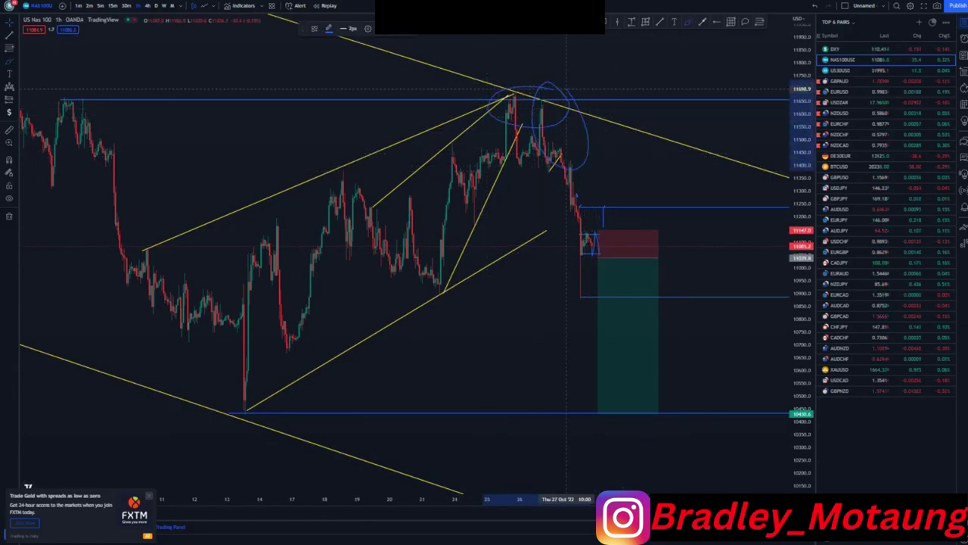
mouse_move(605, 203)
left_mouse_down()
mouse_move(577, 195)
mouse_move(551, 224)
mouse_move(559, 261)
mouse_move(640, 243)
left_mouse_up()
mouse_move(622, 191)
left_mouse_down()
mouse_move(609, 189)
mouse_move(583, 244)
mouse_move(629, 285)
left_mouse_up()
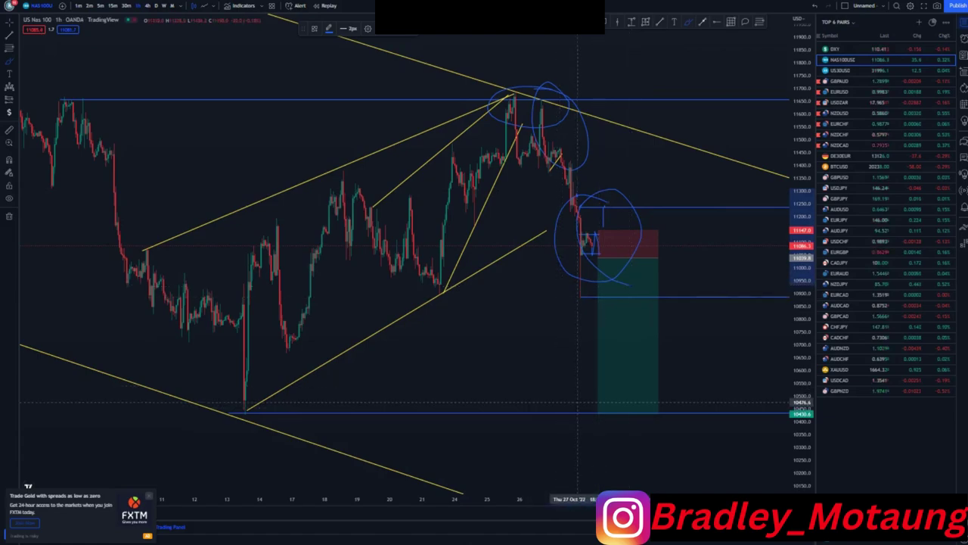
Step: Circle the short position's target area around 10,430 with the brush and sketch price swings and a short rising stroke beside it
mouse_move(593, 369)
left_mouse_down()
mouse_move(560, 409)
mouse_move(646, 378)
left_mouse_up()
mouse_move(588, 437)
left_mouse_down()
mouse_move(627, 409)
mouse_move(662, 428)
mouse_move(682, 423)
left_mouse_up()
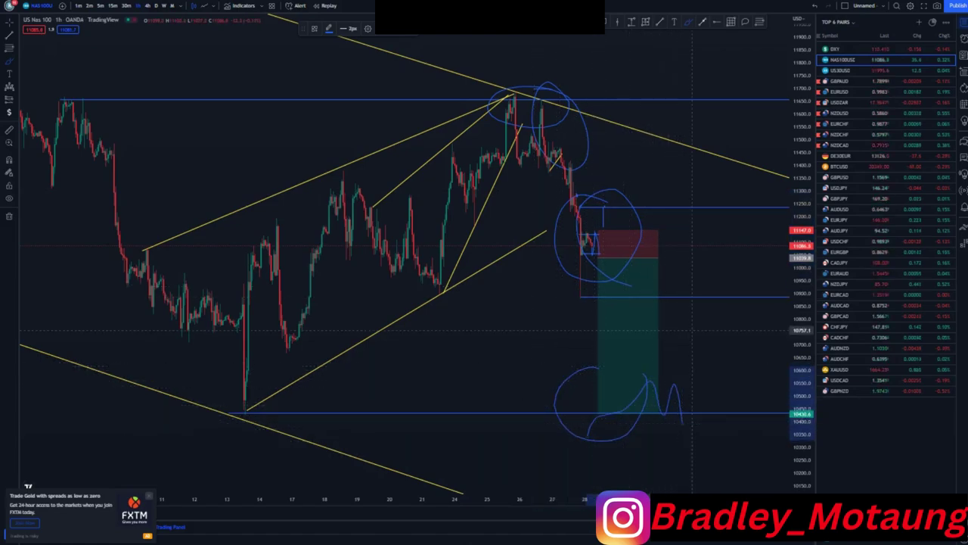
left_click_drag(618, 402, 626, 374)
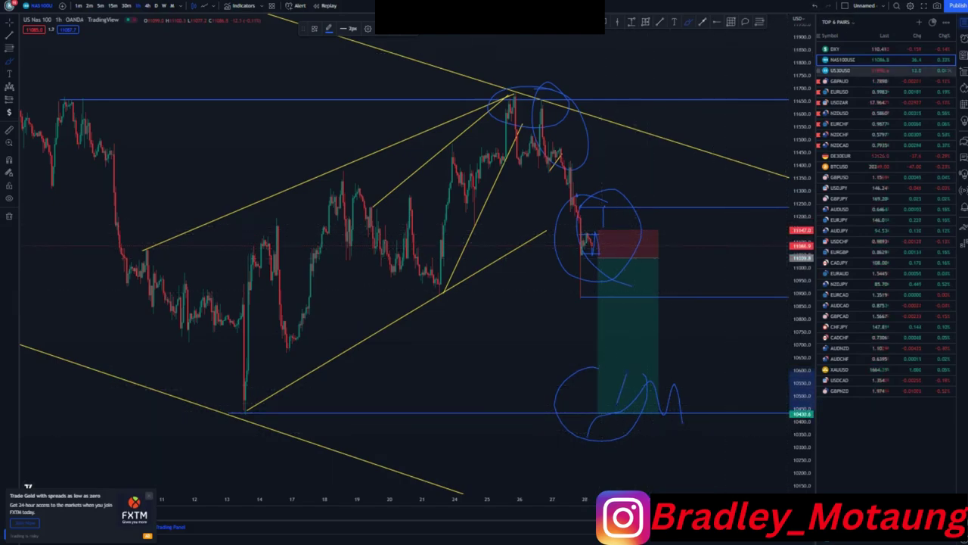
Step: Open the US30 chart from the watchlist and remove its 17 existing drawings
key("Down")
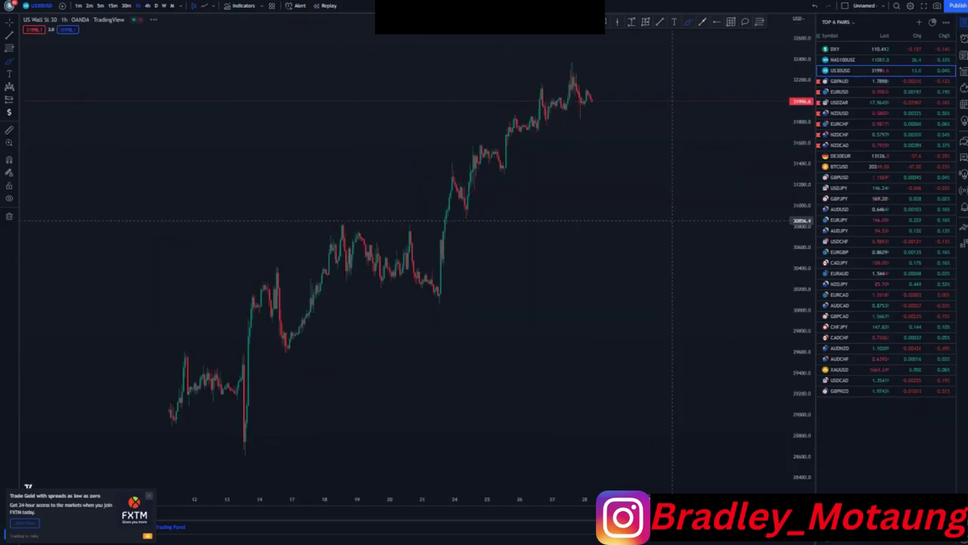
left_click(9, 215)
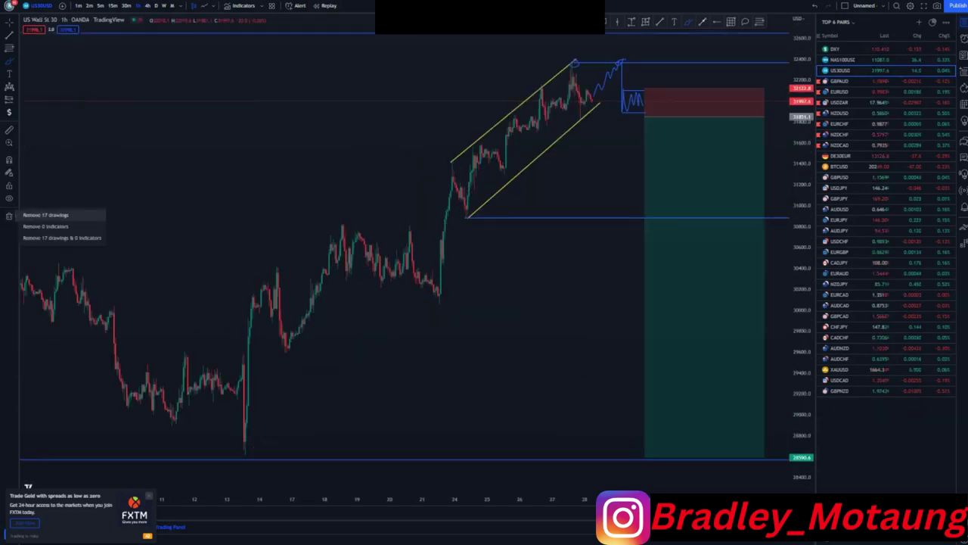
left_click(46, 215)
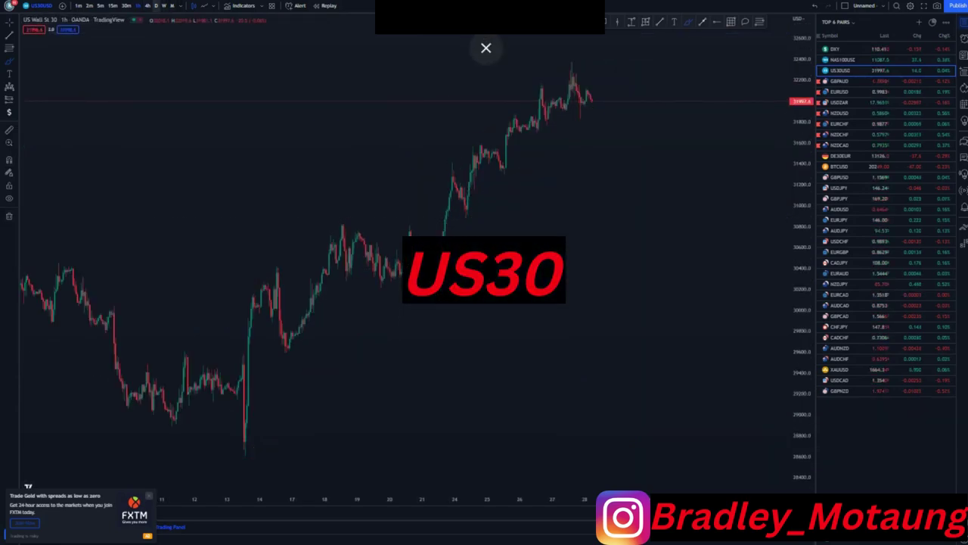
Step: Show the US30 chart on the daily timeframe
left_click(155, 6)
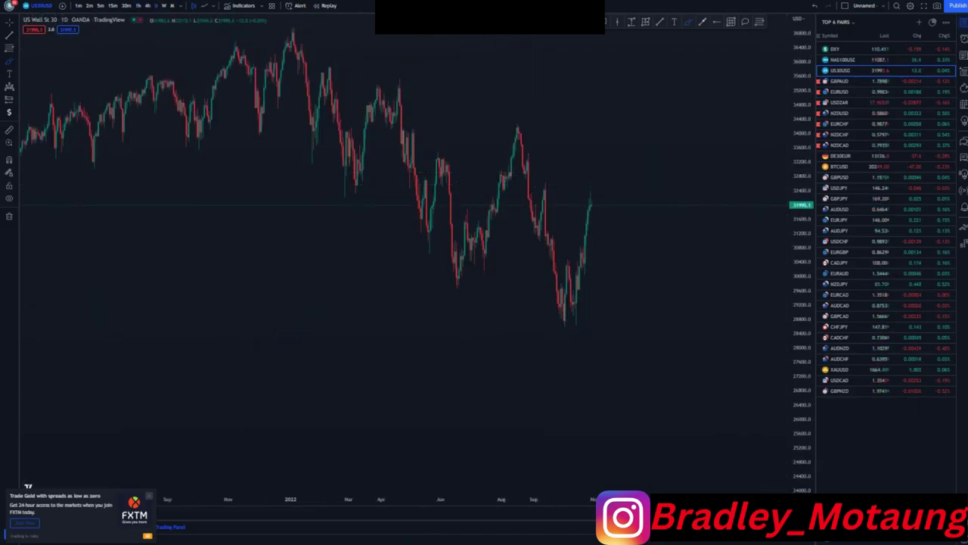
left_click_drag(802, 212, 802, 292)
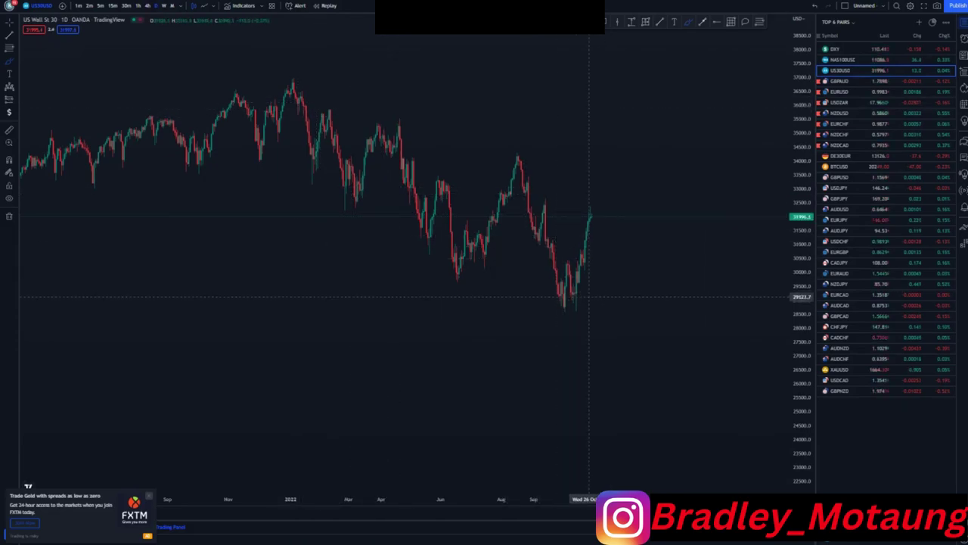
scroll(589, 268, "up", 3)
left_click(689, 22)
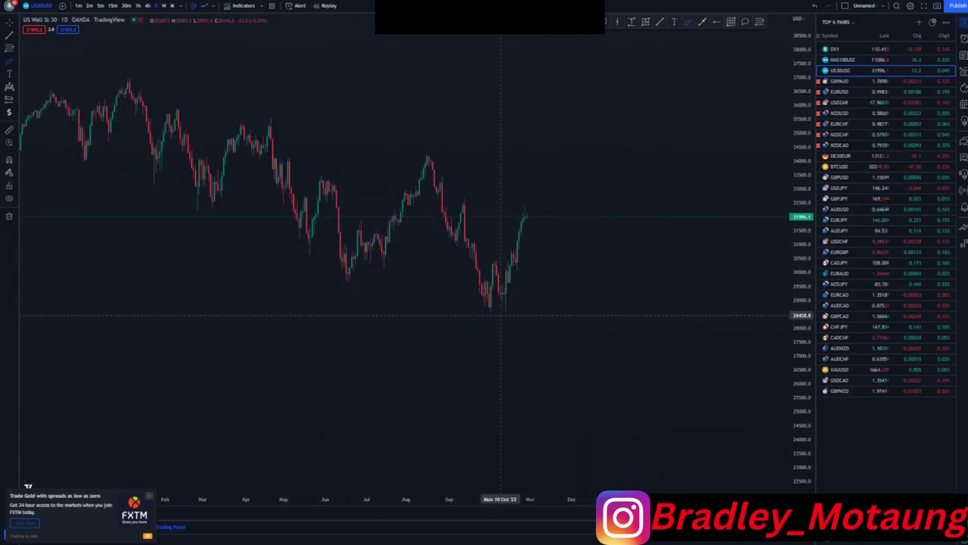
left_click_drag(501, 313, 542, 211)
key("Escape")
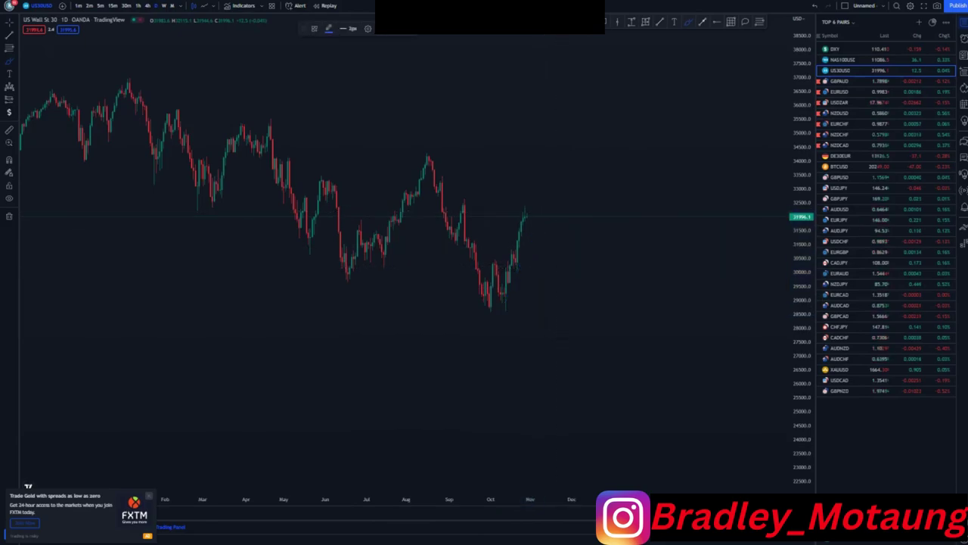
Step: Draw descending channel lines from the January 2022 high and the 30 September 2021 low, plus a horizontal ray just above the September 2022 high
scroll(580, 165, "down", 2)
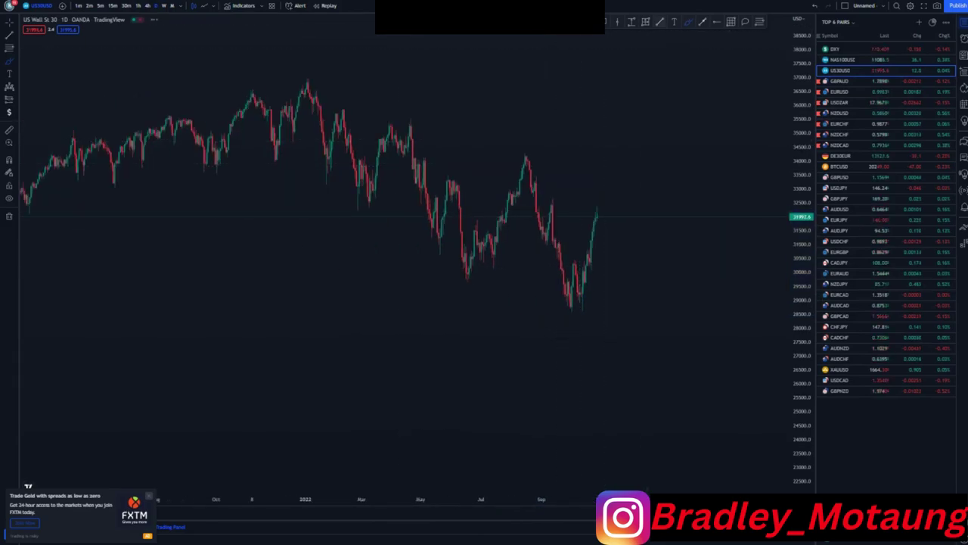
left_click(309, 80)
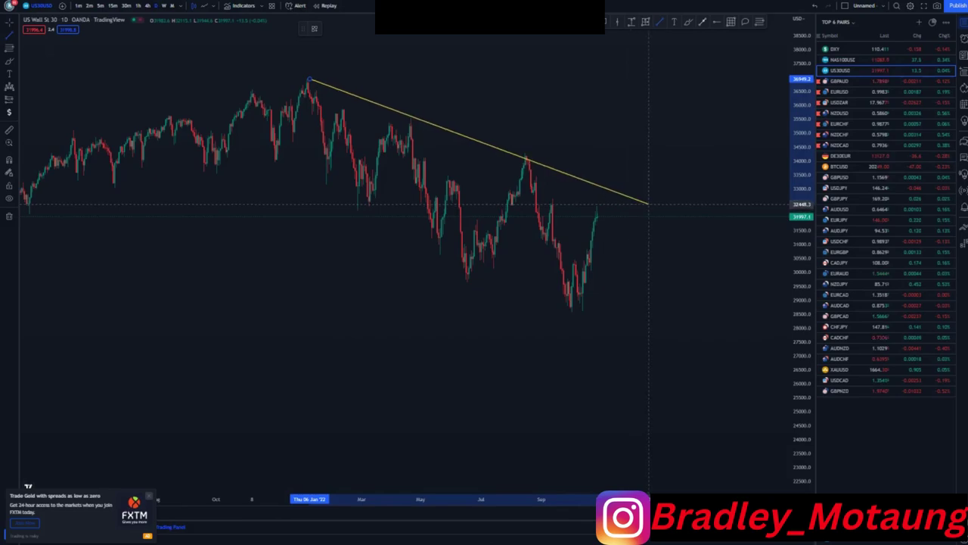
left_click(657, 199)
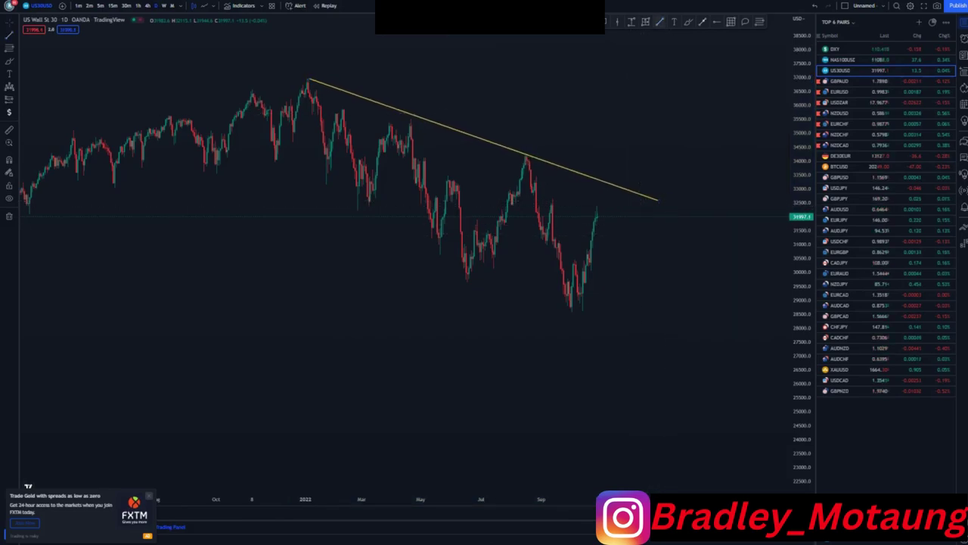
left_click(216, 174)
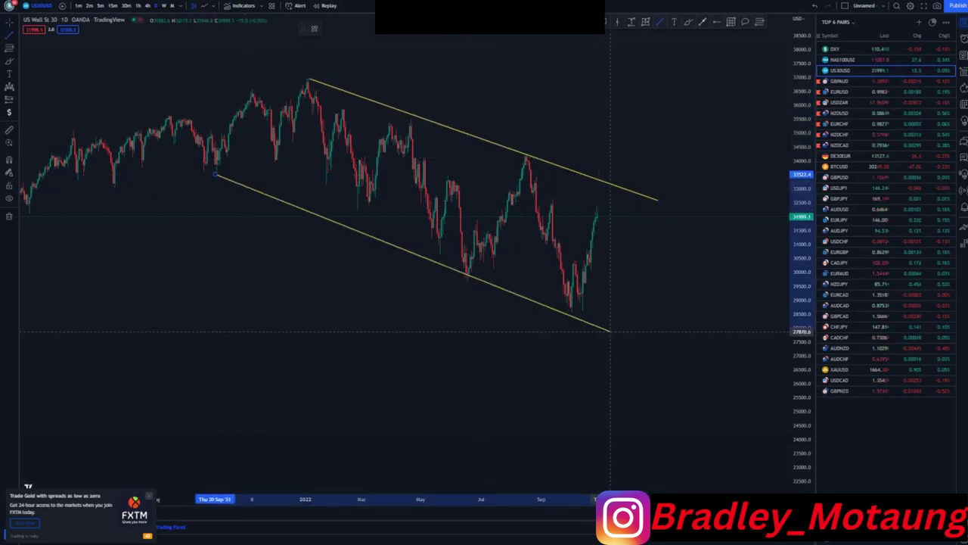
left_click(609, 341)
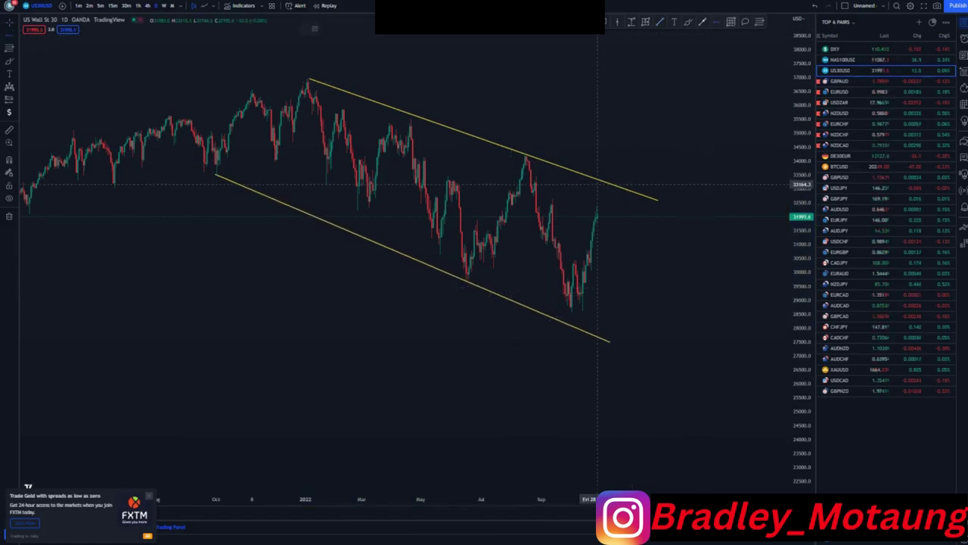
left_click(552, 203)
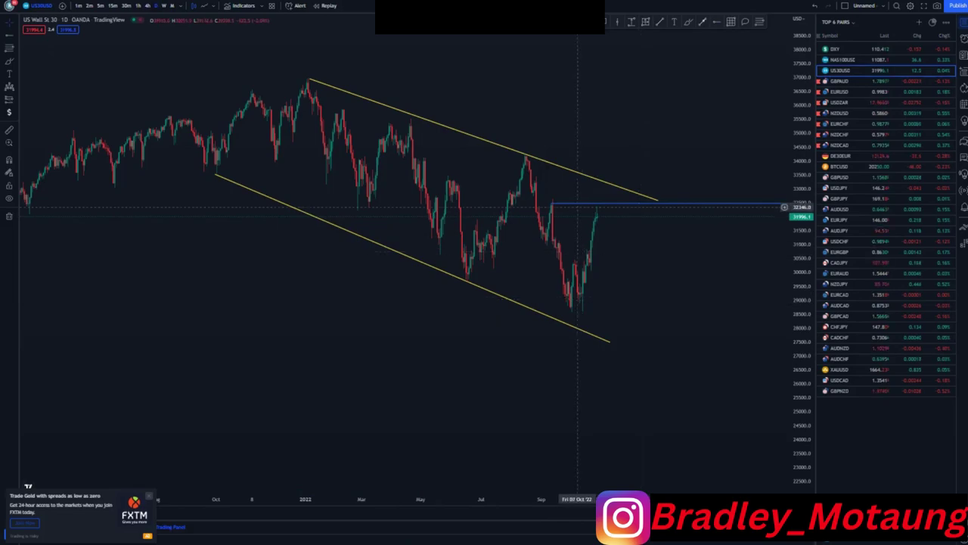
left_click_drag(578, 203, 578, 200)
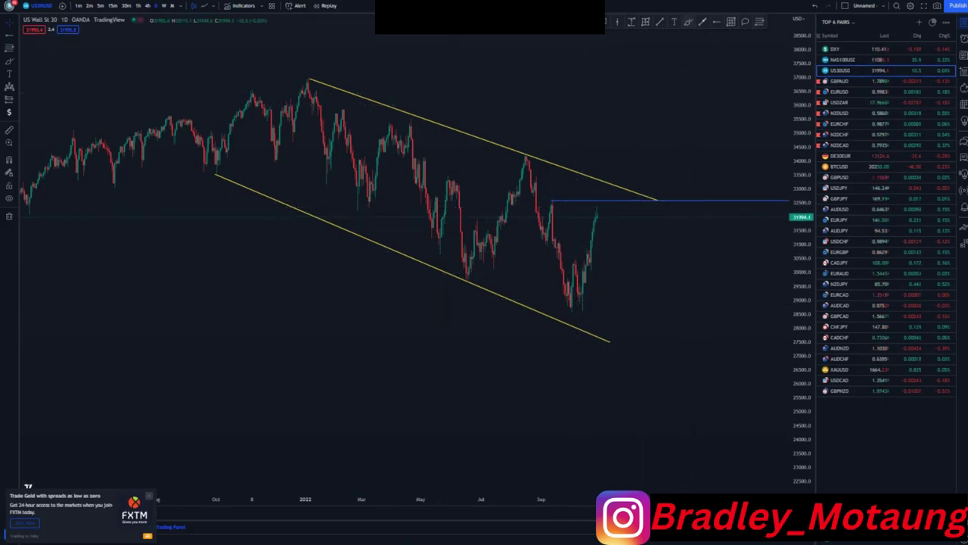
Step: Brush-sketch the August–October swings up to the ray and a projected drop to about 27,000, and undo the strokes
left_click(688, 21)
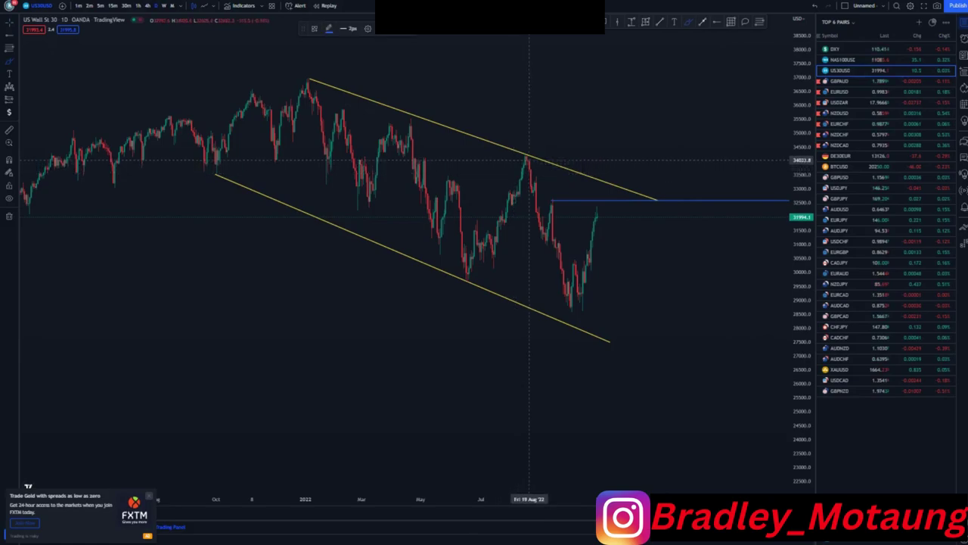
left_click(551, 202)
left_click(575, 299)
mouse_move(593, 203)
left_mouse_down()
mouse_move(603, 192)
mouse_move(605, 288)
mouse_move(622, 360)
left_mouse_up()
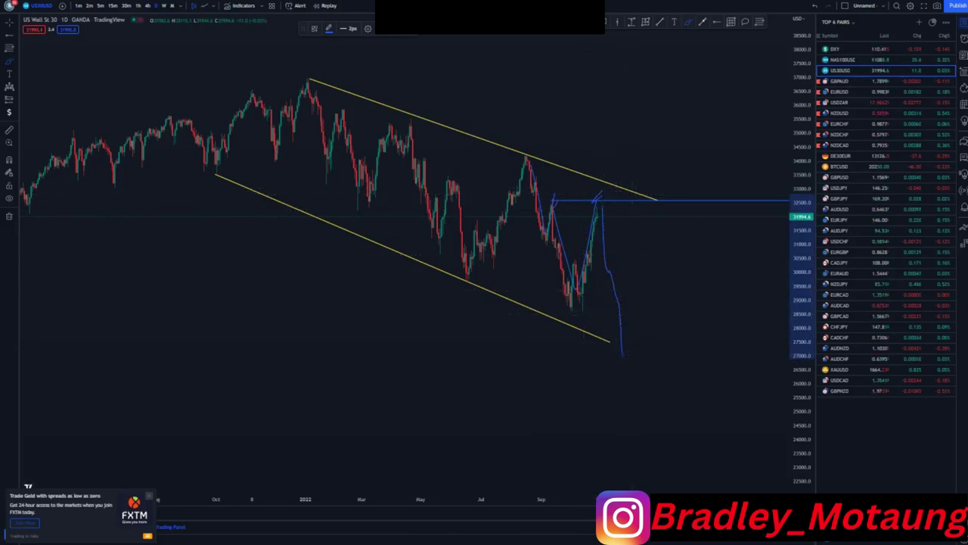
key("ctrl+z")
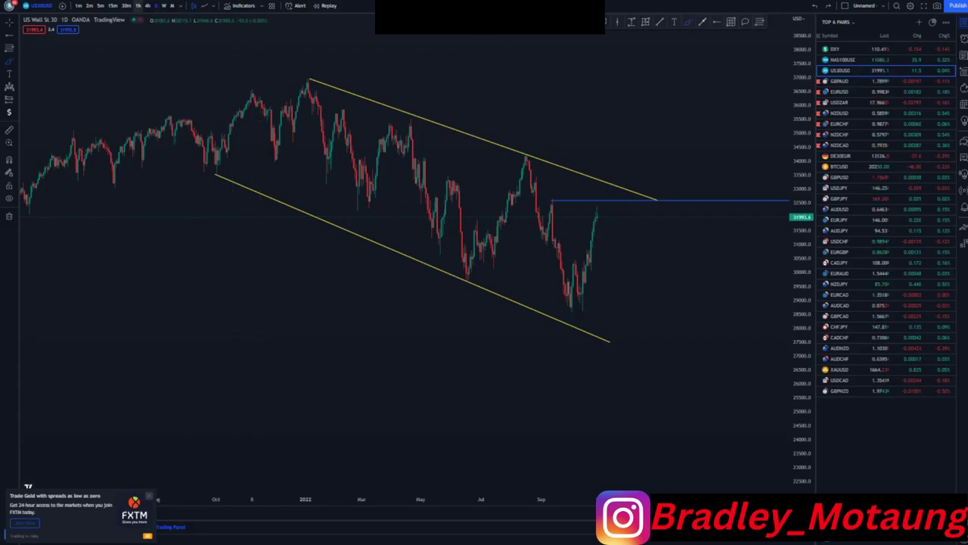
Step: Show the 4-hour timeframe and re-anchor the horizontal ray just above the September high, at about 32,600
left_click(148, 6)
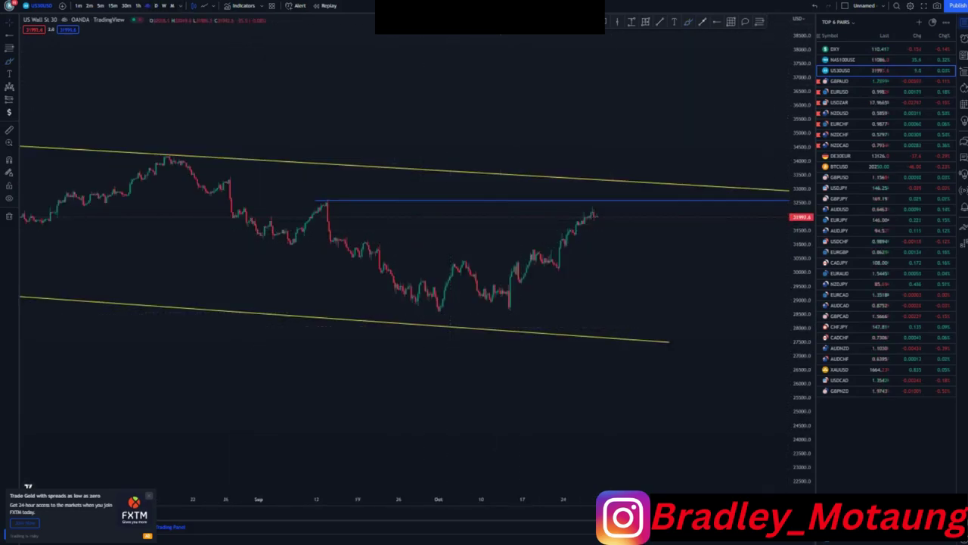
left_click_drag(802, 368, 802, 178)
left_click_drag(615, 331, 606, 373)
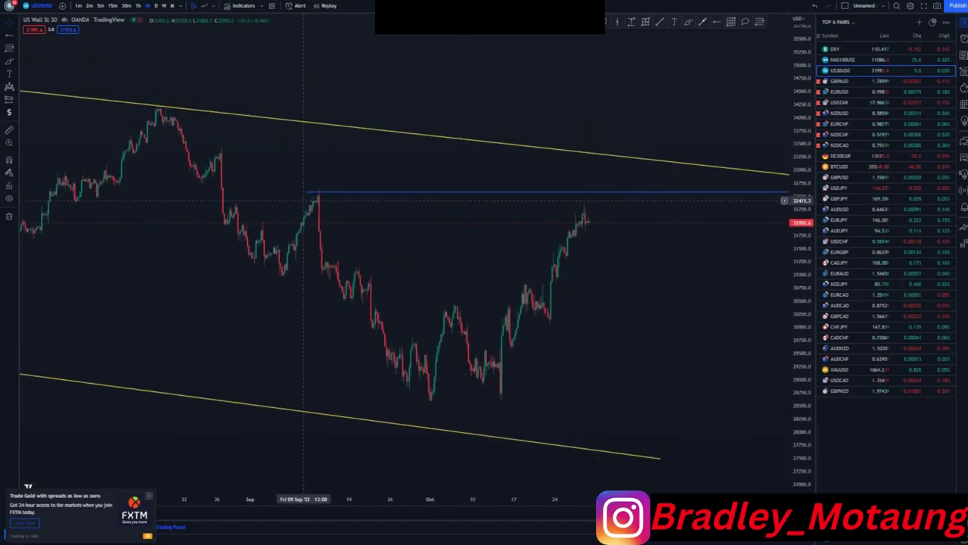
left_click(318, 190)
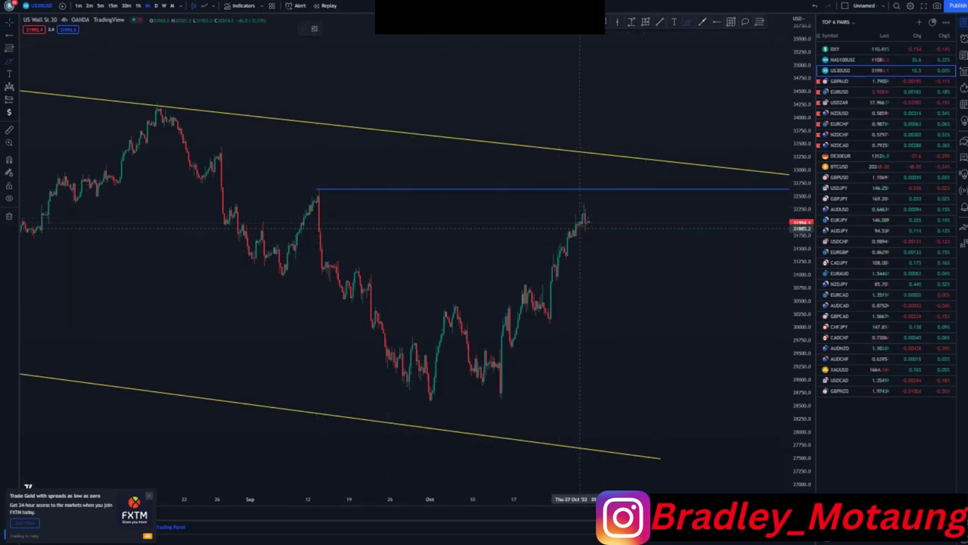
Step: Brush-sketch projected rises to the ray and upper channel line, mark the ray's start, outline the October rally, and trace possible drops
left_click_drag(587, 224, 607, 189)
left_click_drag(322, 186, 341, 200)
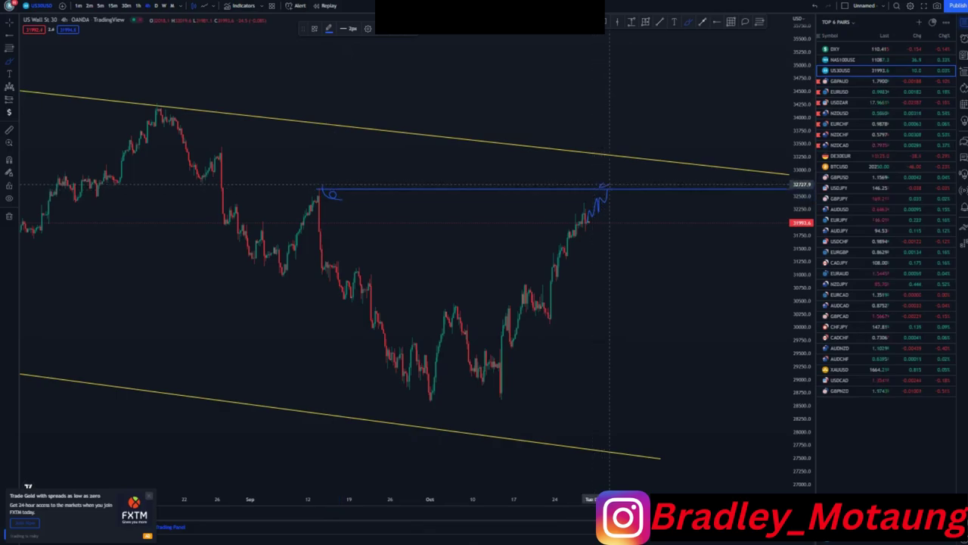
left_click_drag(534, 270, 596, 197)
mouse_move(552, 306)
left_mouse_down()
mouse_move(625, 210)
mouse_move(613, 365)
left_mouse_up()
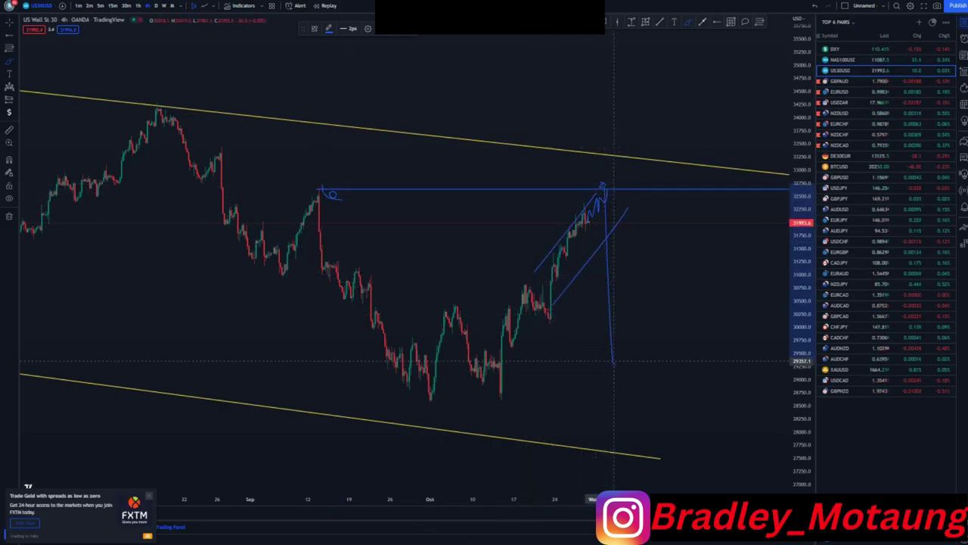
left_click_drag(603, 202, 610, 179)
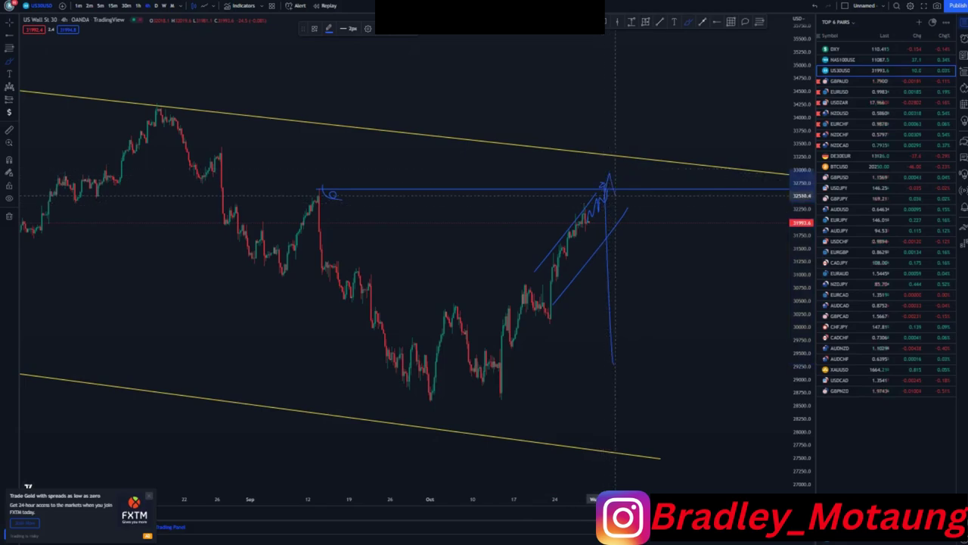
left_click_drag(327, 183, 336, 195)
mouse_move(620, 185)
left_mouse_down()
mouse_move(625, 155)
mouse_move(663, 320)
left_mouse_up()
Step: Undo all the brush sketches on the 4-hour chart
left_click(815, 6)
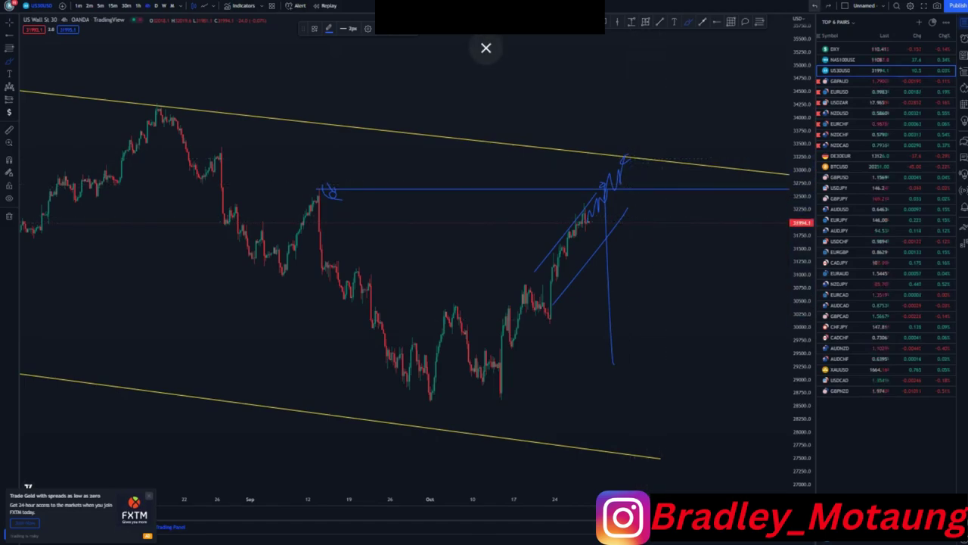
left_click(814, 6)
left_click(815, 6)
key("ctrl+z")
key("ctrl+z")
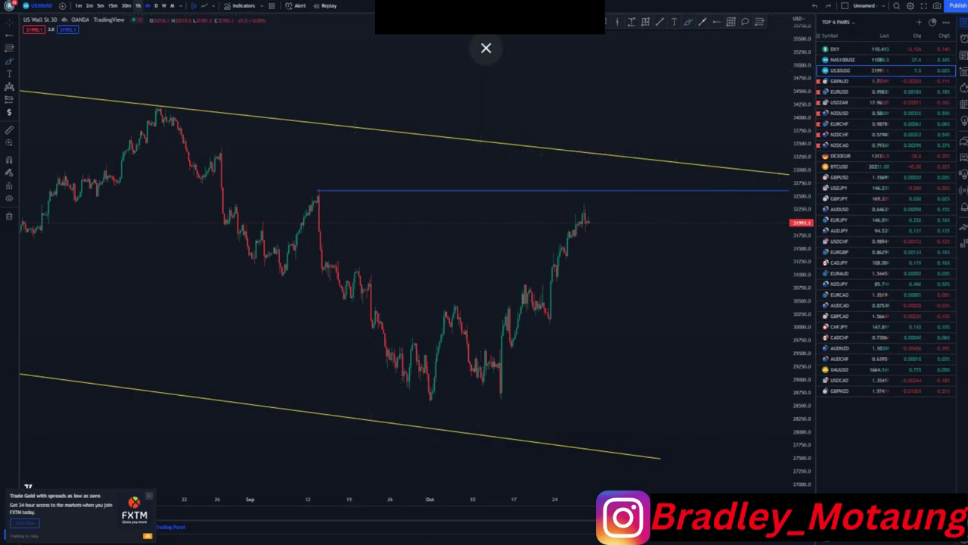
Step: Show the 1-hour timeframe and draw a rising trend line along the late-October highs from about 31,400 to 32,550
type("1h")
key("Return")
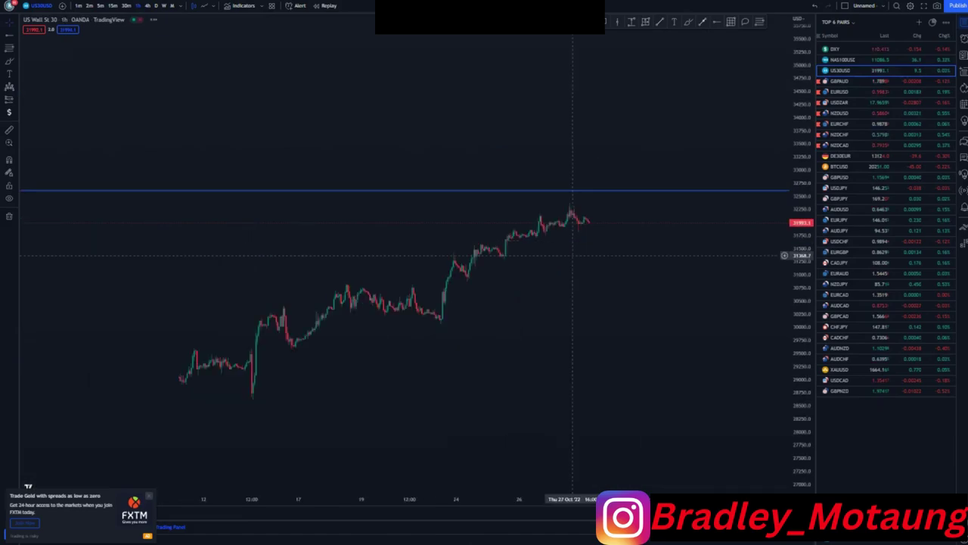
left_click_drag(800, 326, 799, 182)
left_click(660, 22)
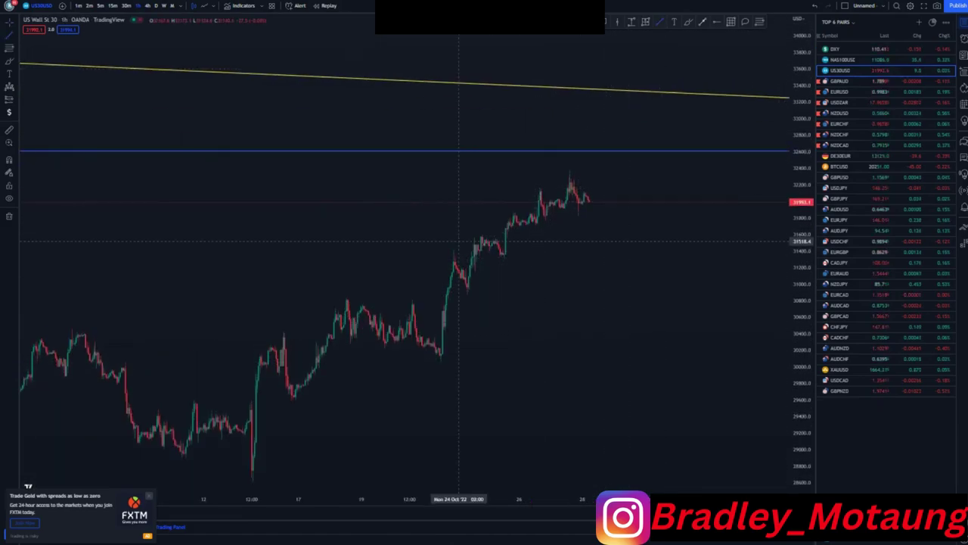
left_click(455, 250)
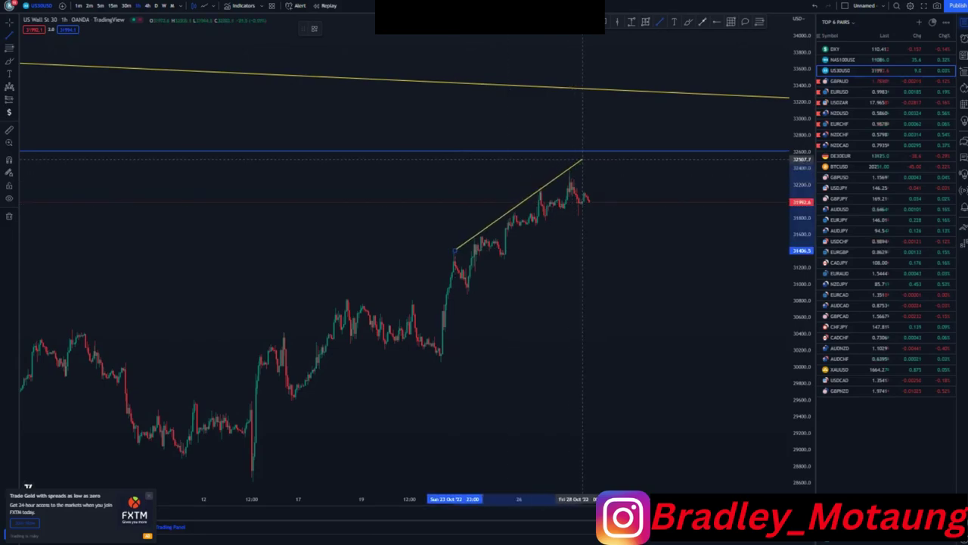
left_click(582, 155)
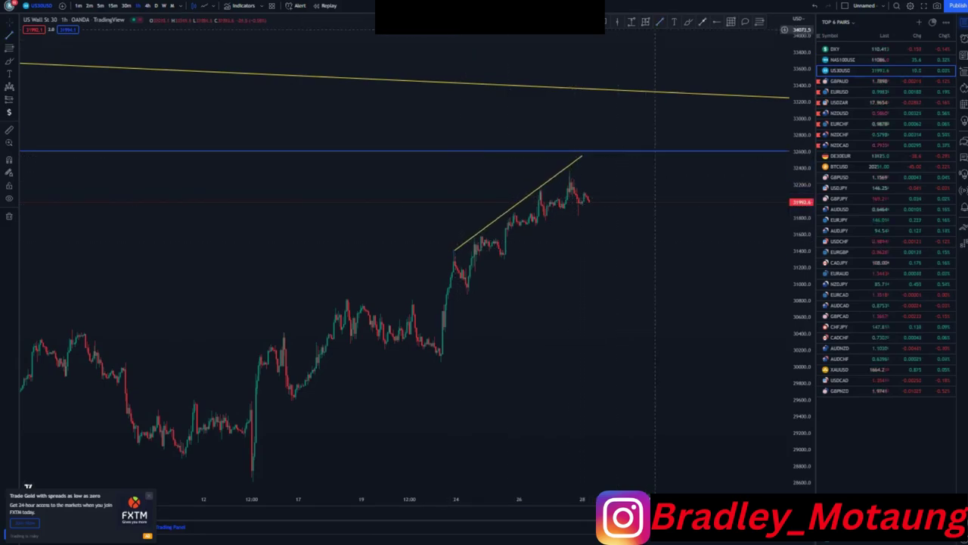
Step: Draw a rising trend line under the late-October lows and a horizontal ray from the 24 October low at about 30,860, aligning their starts
left_click(463, 297)
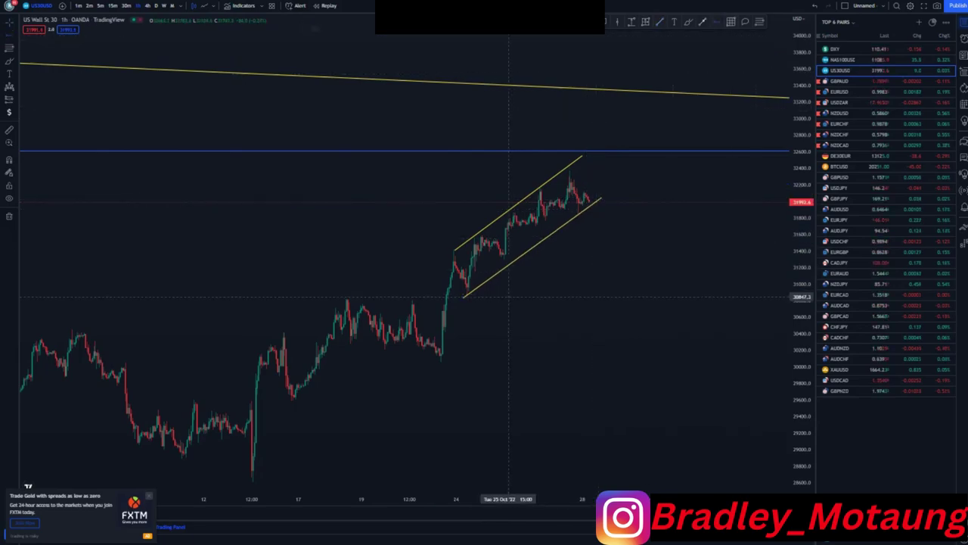
left_click(463, 296)
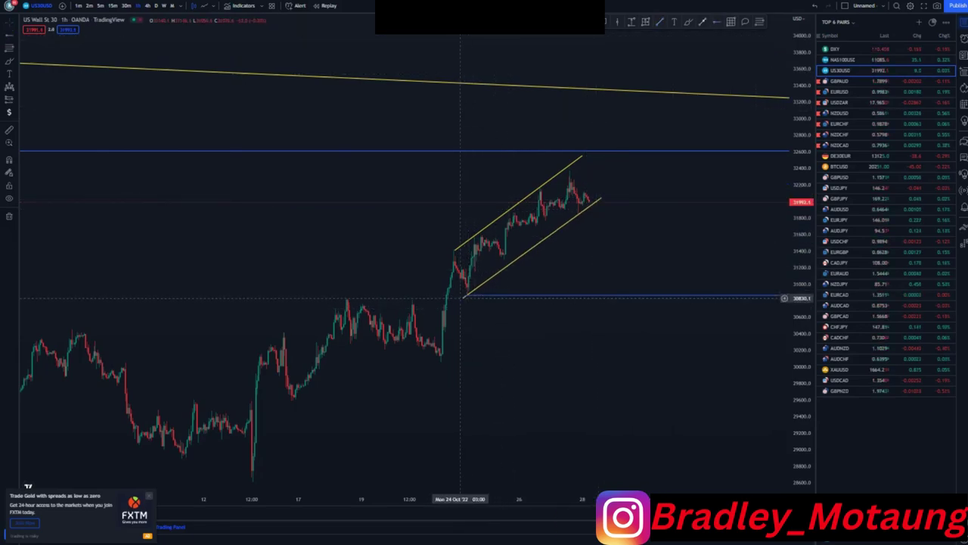
left_click_drag(465, 297, 466, 294)
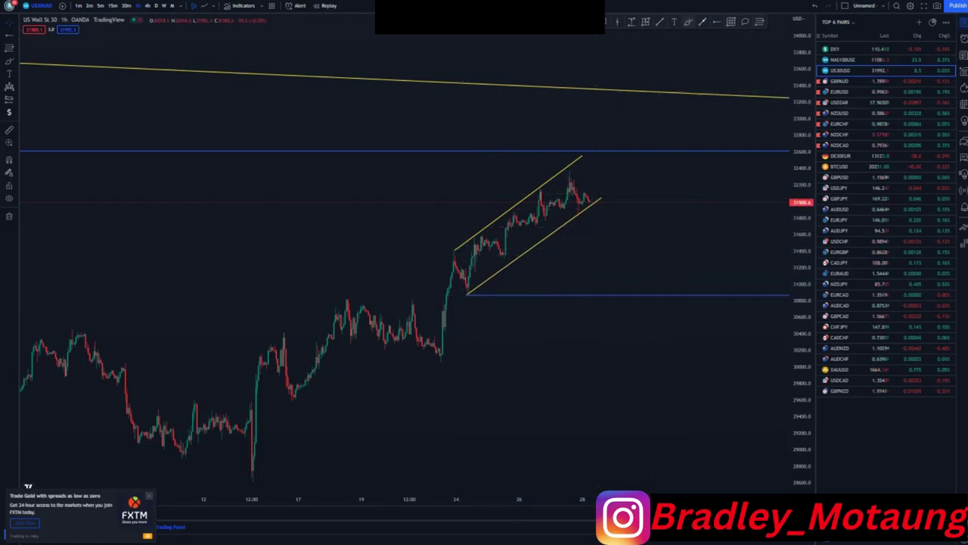
Step: Brush-sketch a channel break into consolidation near 31,750, with one drop to the lower ray and another after a rise to about 32,600
mouse_move(589, 201)
left_mouse_down()
mouse_move(591, 228)
mouse_move(596, 212)
mouse_move(616, 213)
mouse_move(652, 303)
left_mouse_up()
mouse_move(617, 220)
left_mouse_down()
mouse_move(652, 150)
mouse_move(707, 300)
left_mouse_up()
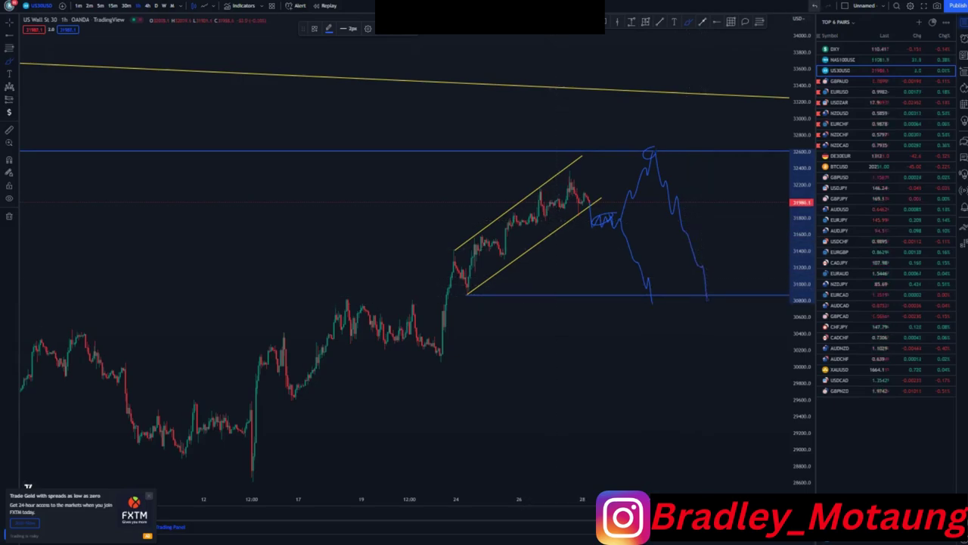
Step: Undo the brush-sketched consolidation, the rise to the upper ray and the two drops to the lower ray
key("ctrl+z")
key("ctrl+z")
Step: Brush-sketch a rise to the upper ray near 32,600, a short pullback below it, and a further climb to the falling trend line near 33,300
left_click_drag(353, 206, 260, 178)
scroll(457, 315, "down", 4)
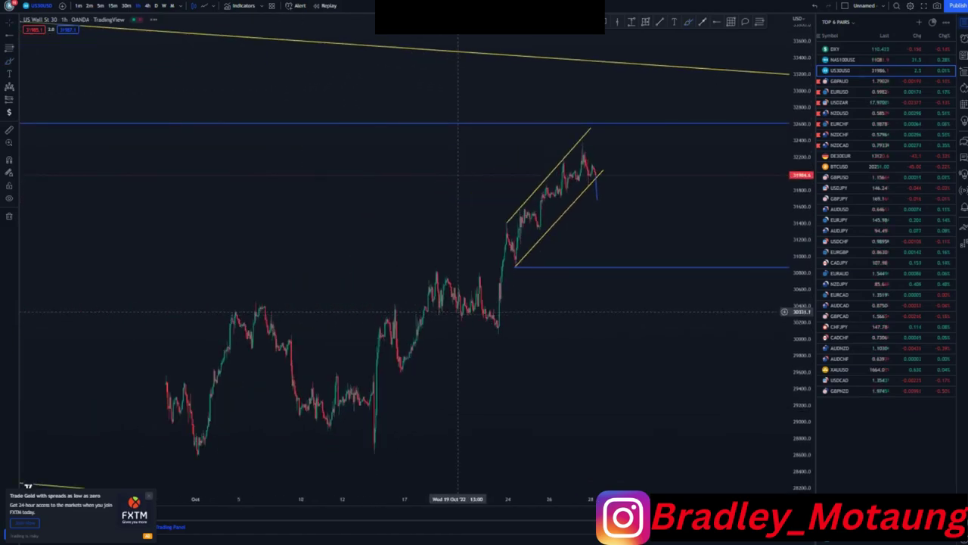
mouse_move(597, 178)
left_mouse_down()
mouse_move(600, 156)
mouse_move(613, 156)
left_mouse_up()
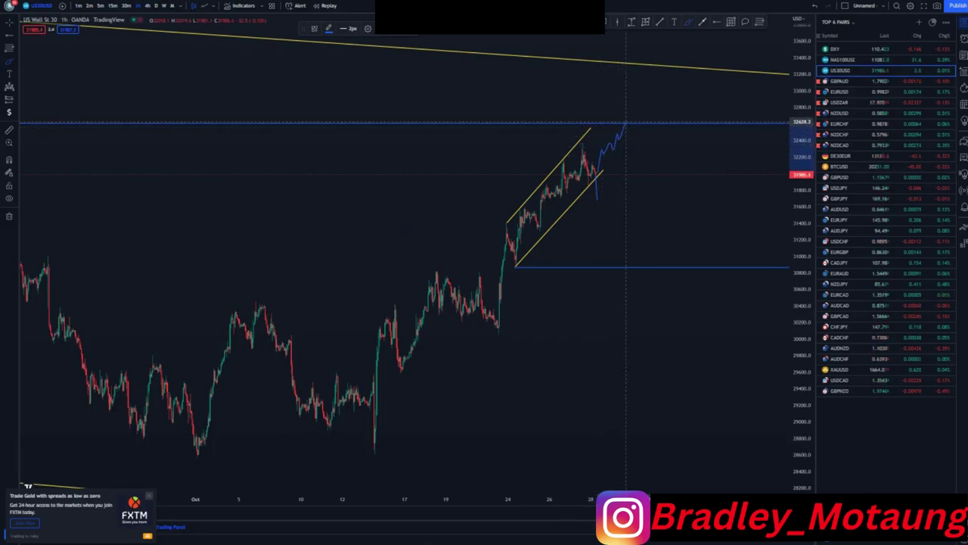
mouse_move(625, 121)
left_mouse_down()
mouse_move(625, 156)
mouse_move(634, 144)
mouse_move(623, 139)
left_mouse_up()
left_click_drag(626, 120, 657, 97)
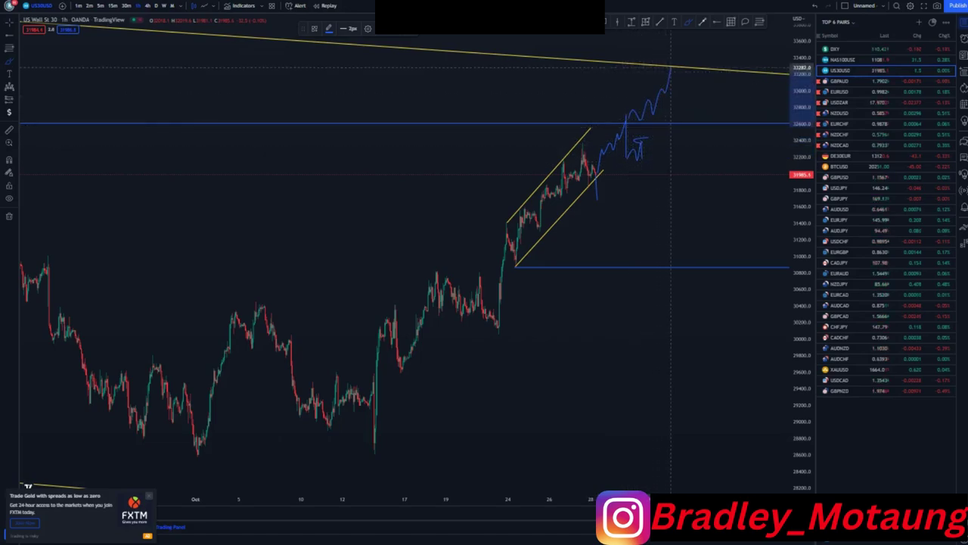
Step: Circle the mid-September high at the upper ray's start and brush-sketch a steep drop from the falling trend line to about 29,700
scroll(560, 140, "down", 5)
scroll(543, 144, "down", 3)
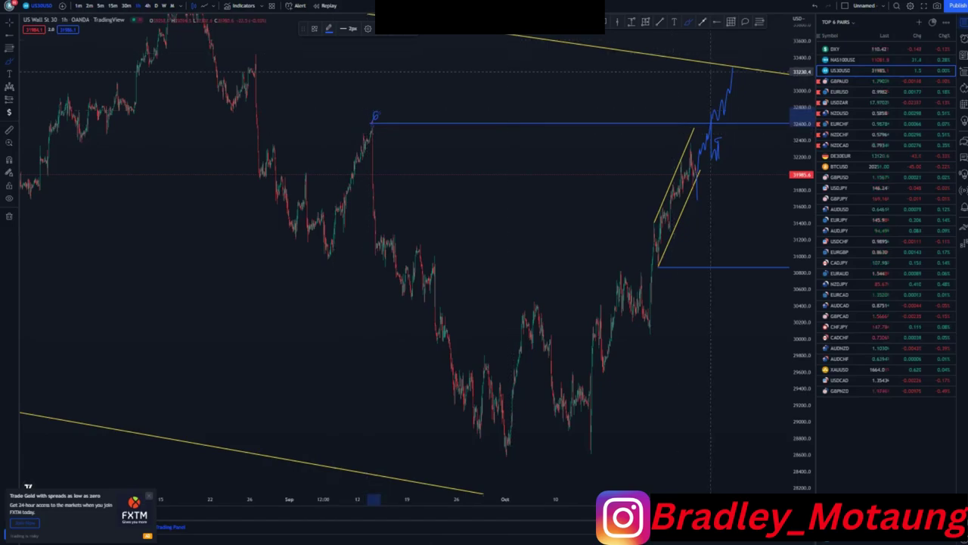
left_click_drag(732, 68, 728, 355)
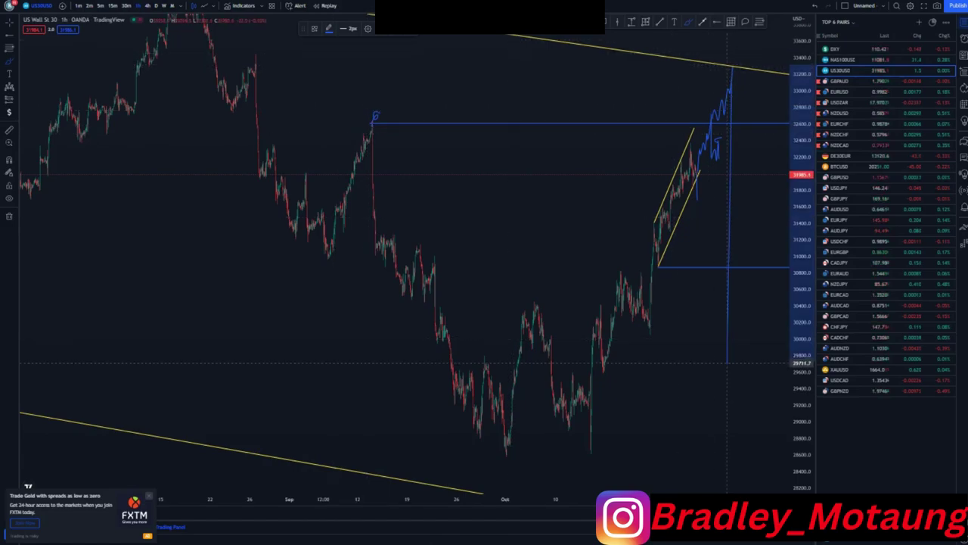
left_click_drag(802, 318, 802, 364)
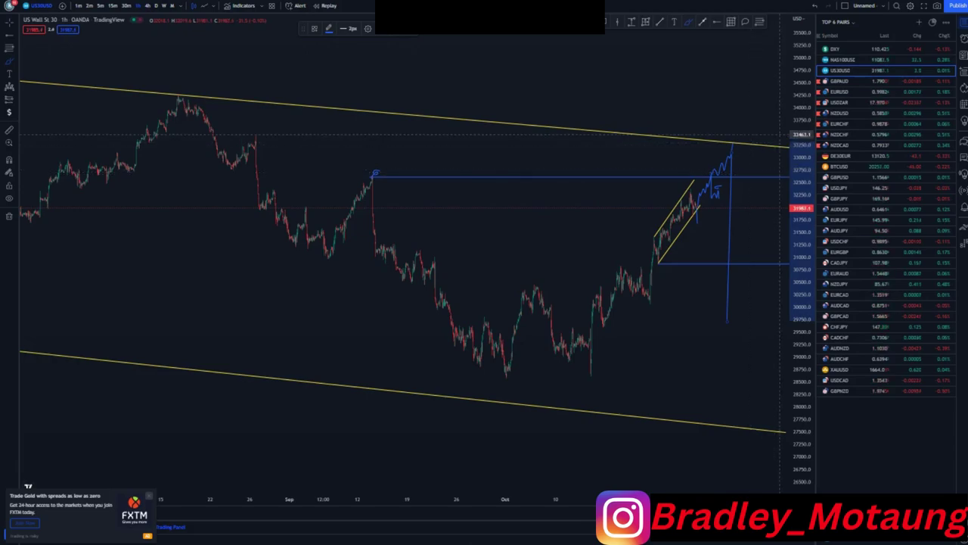
Step: Undo the brush sketches of the rise, pullback, climb and steep drop, along with the circle at the mid-September high
left_click(815, 6)
left_click(814, 6)
left_click(814, 6)
left_click(814, 6)
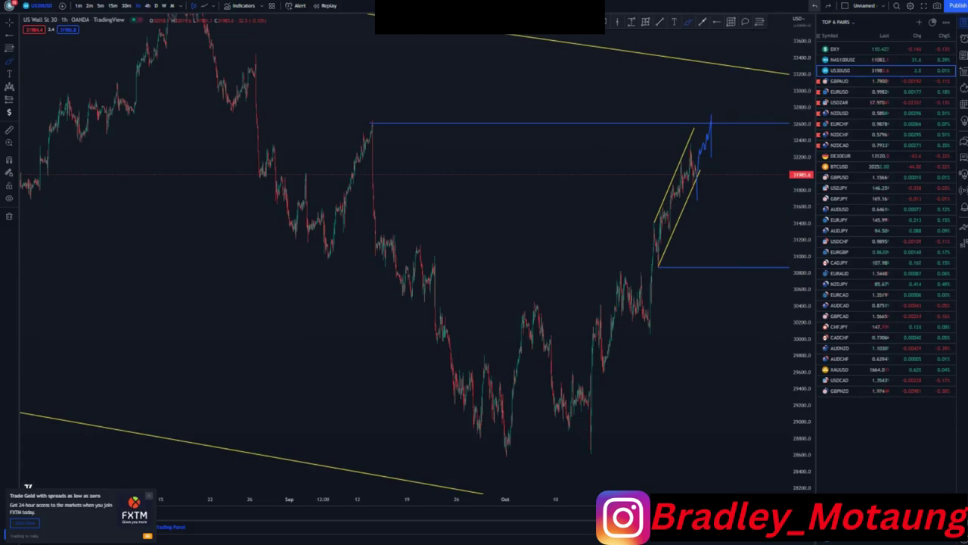
left_click_drag(802, 150, 802, 268)
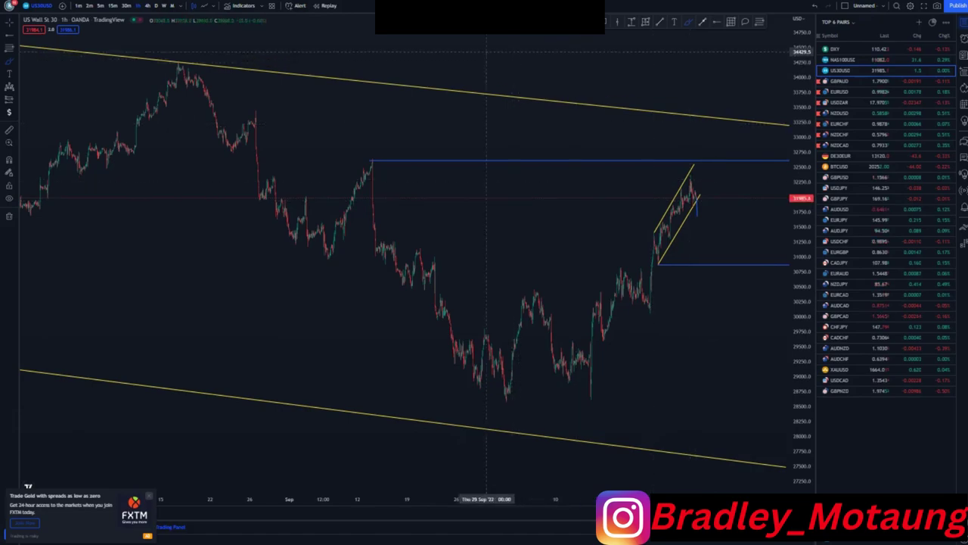